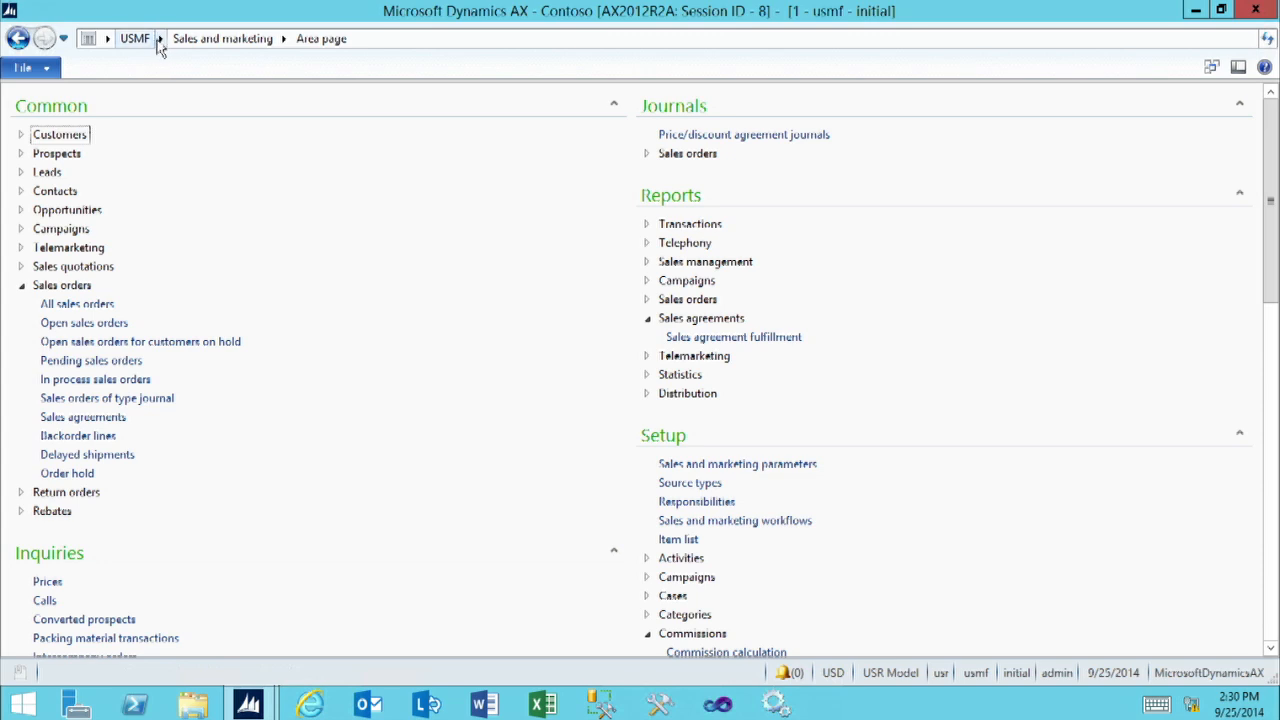
Open the Warehouses setup form under Inventory breakdown in the Inventory management module
{"action": "left_click", "coordinate": [159, 40]}
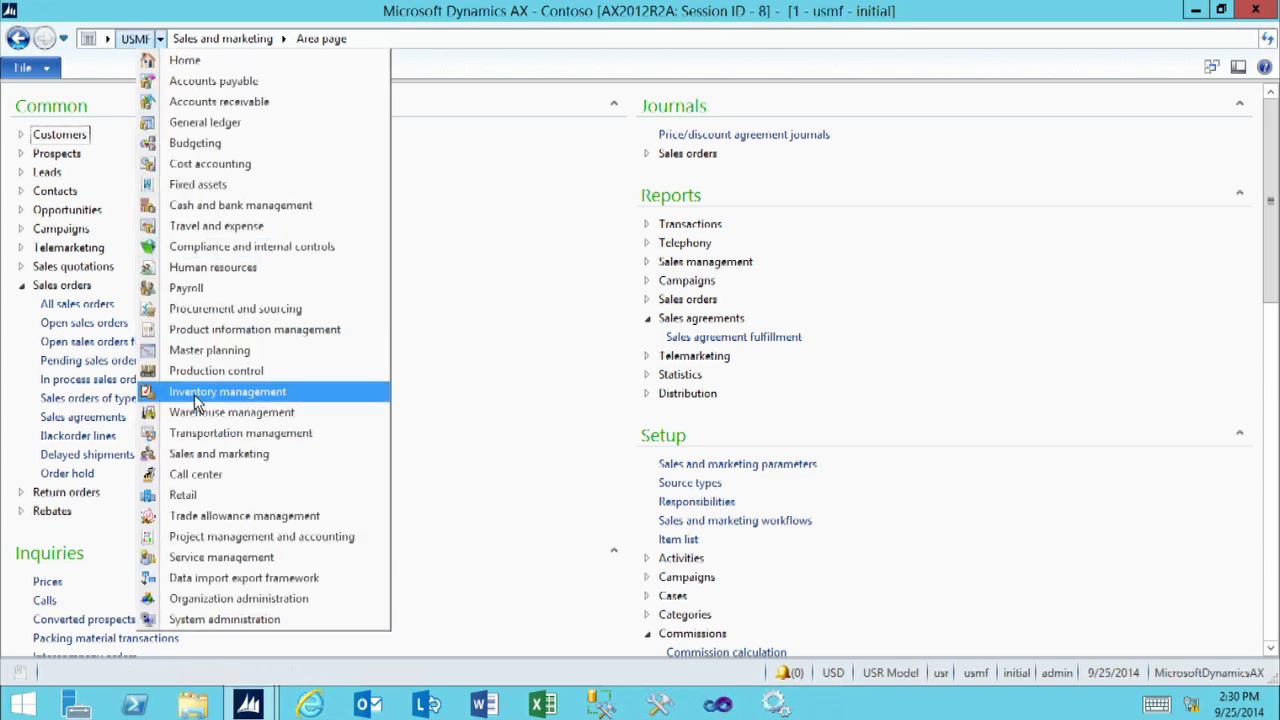
{"action": "left_click", "coordinate": [194, 394]}
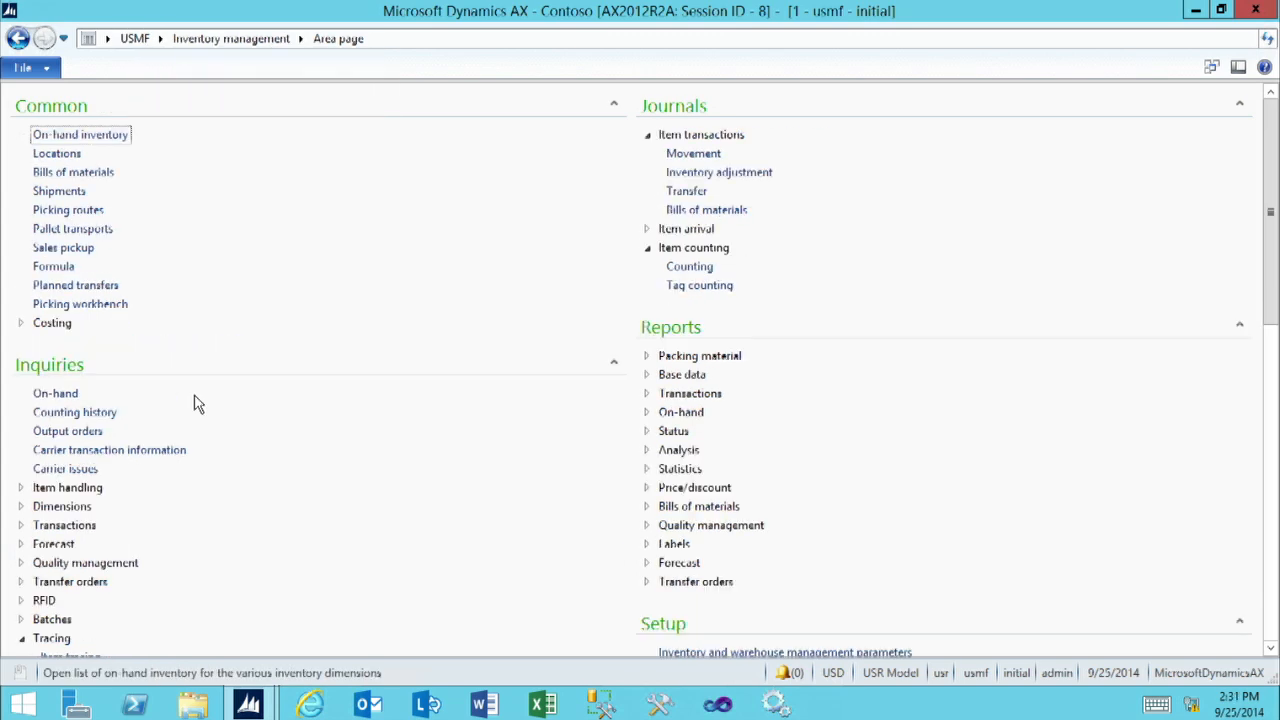
{"action": "left_click", "coordinate": [419, 526]}
{"action": "scroll", "coordinate": [419, 526], "scroll_direction": "down", "scroll_amount": 3}
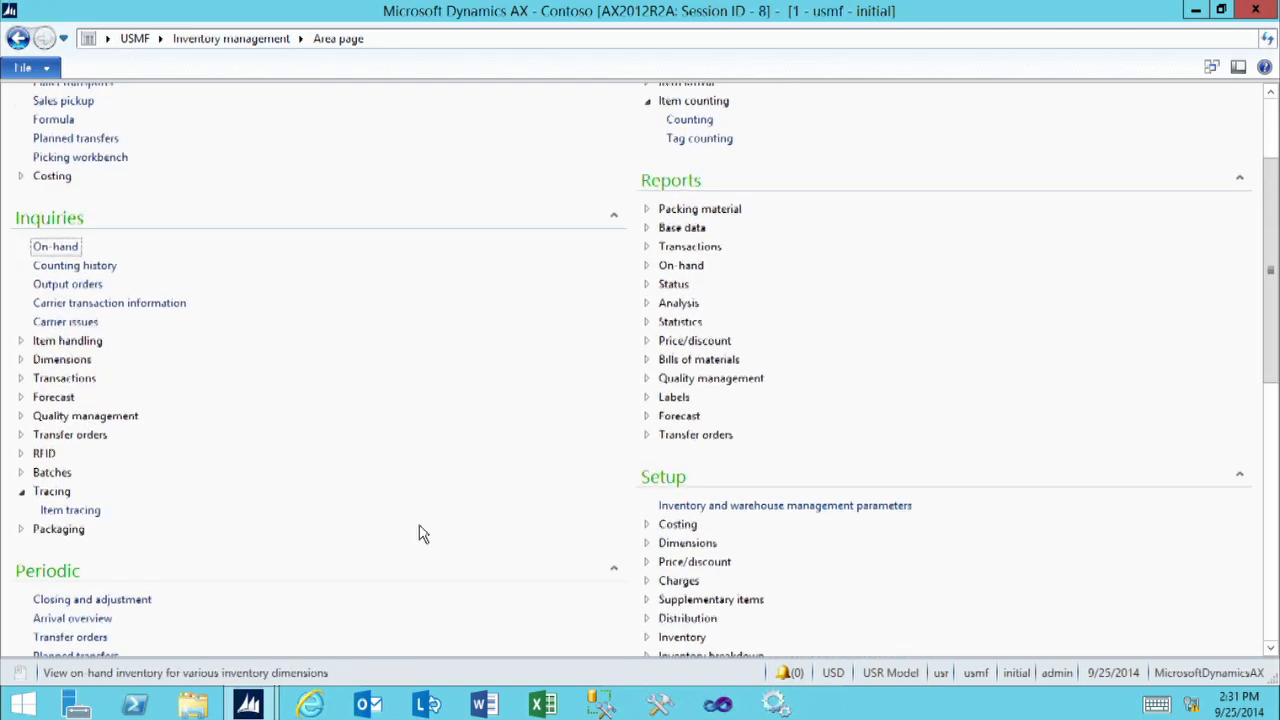
{"action": "scroll", "coordinate": [419, 533], "scroll_direction": "down", "scroll_amount": 3}
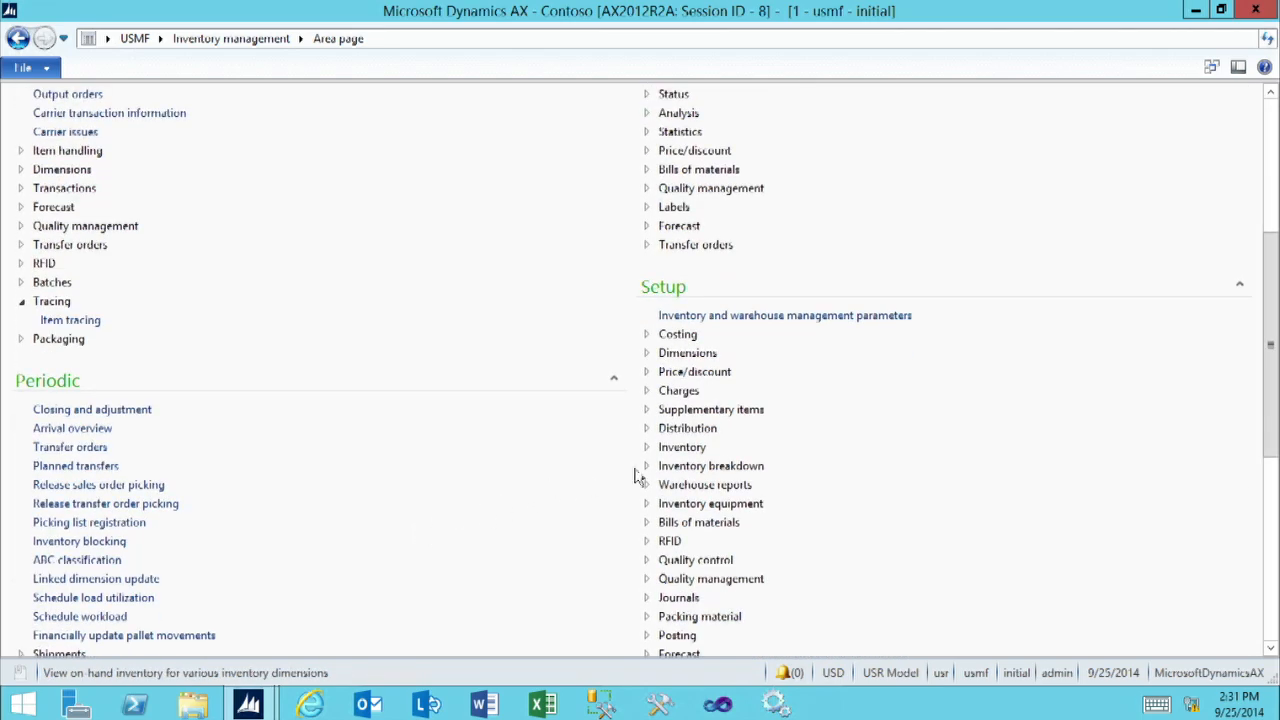
{"action": "left_click", "coordinate": [647, 467]}
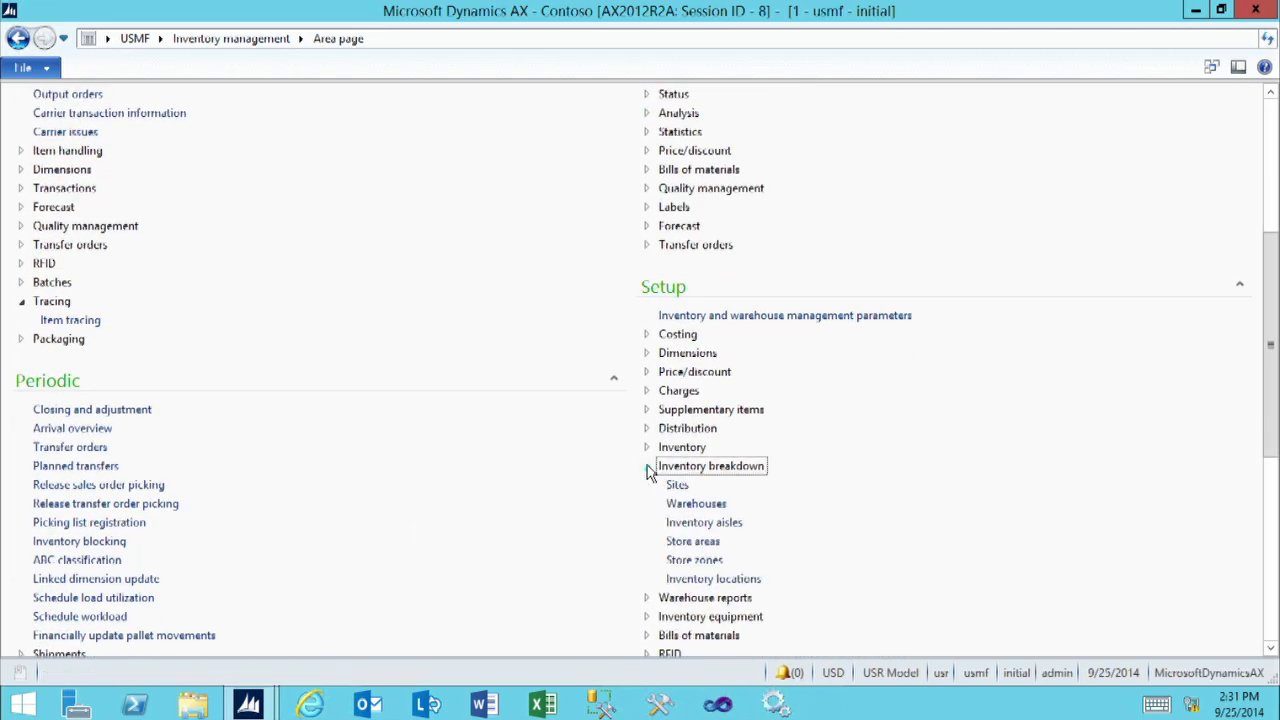
{"action": "left_click", "coordinate": [702, 506]}
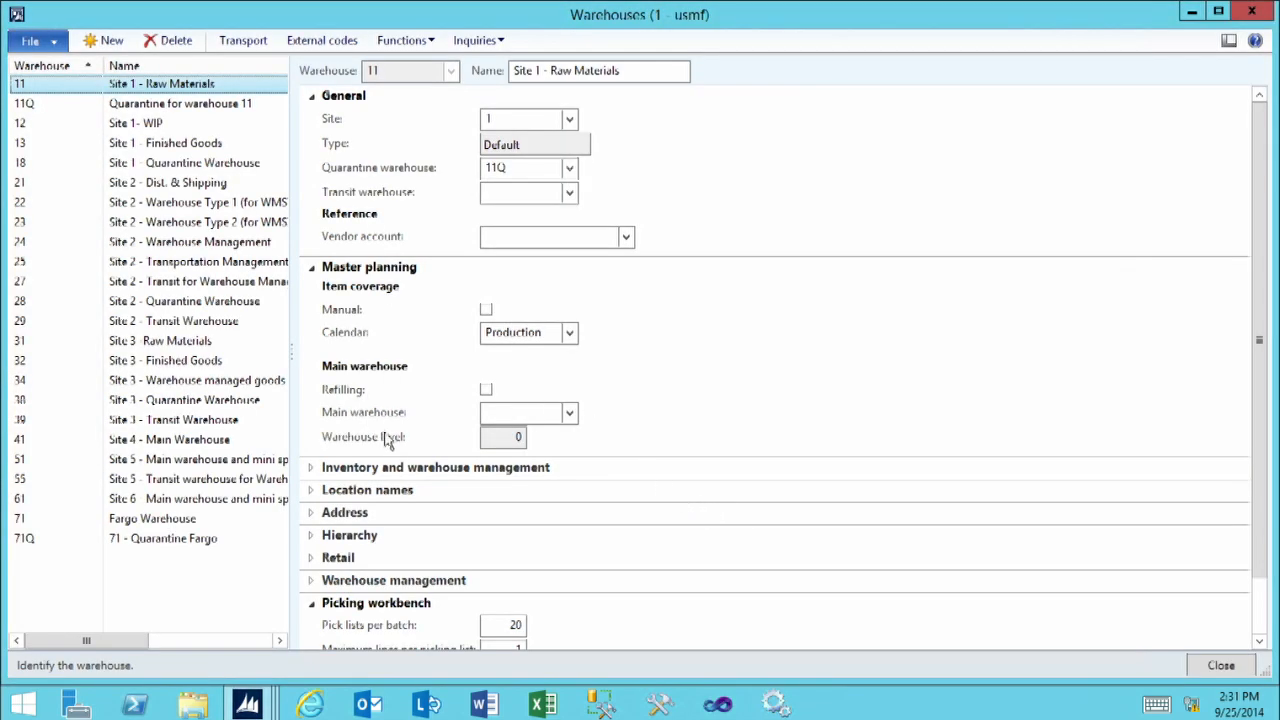
Create a new warehouse with the ID 11T and the name "Warehouse 11 - Transit"
{"action": "left_click", "coordinate": [111, 40]}
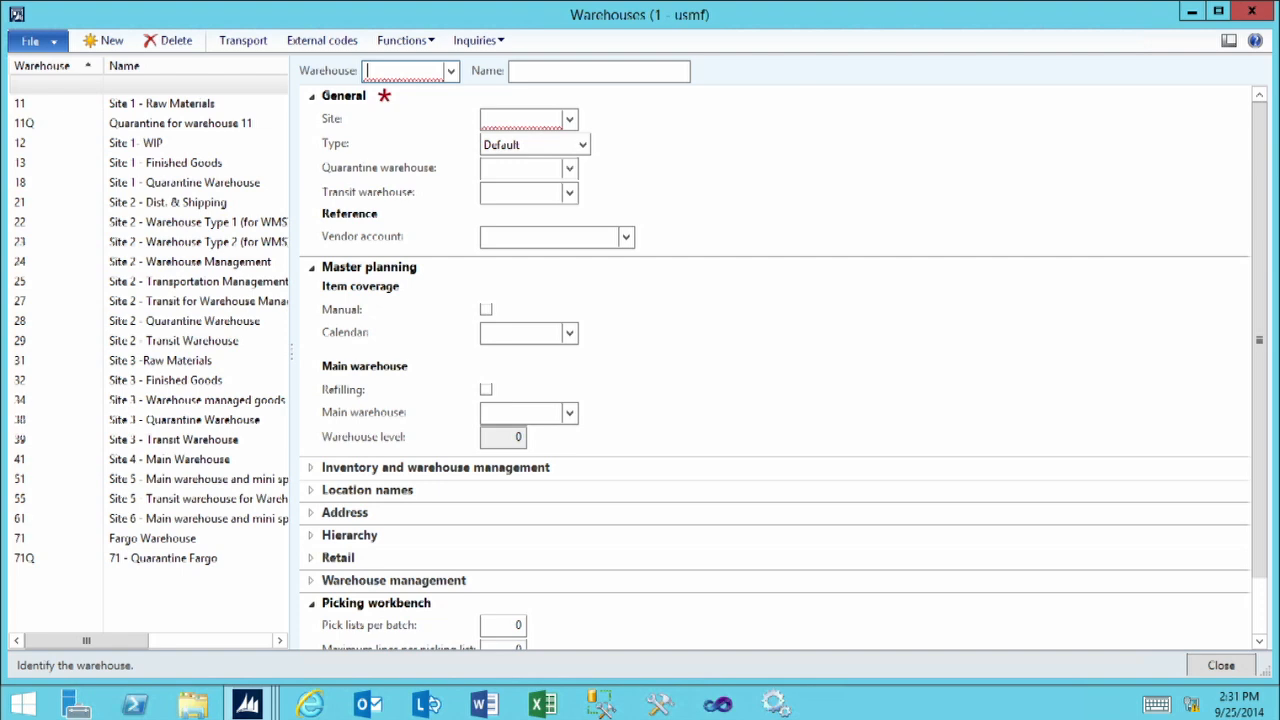
{"action": "type", "text": "11T"}
{"action": "key", "text": "Tab"}
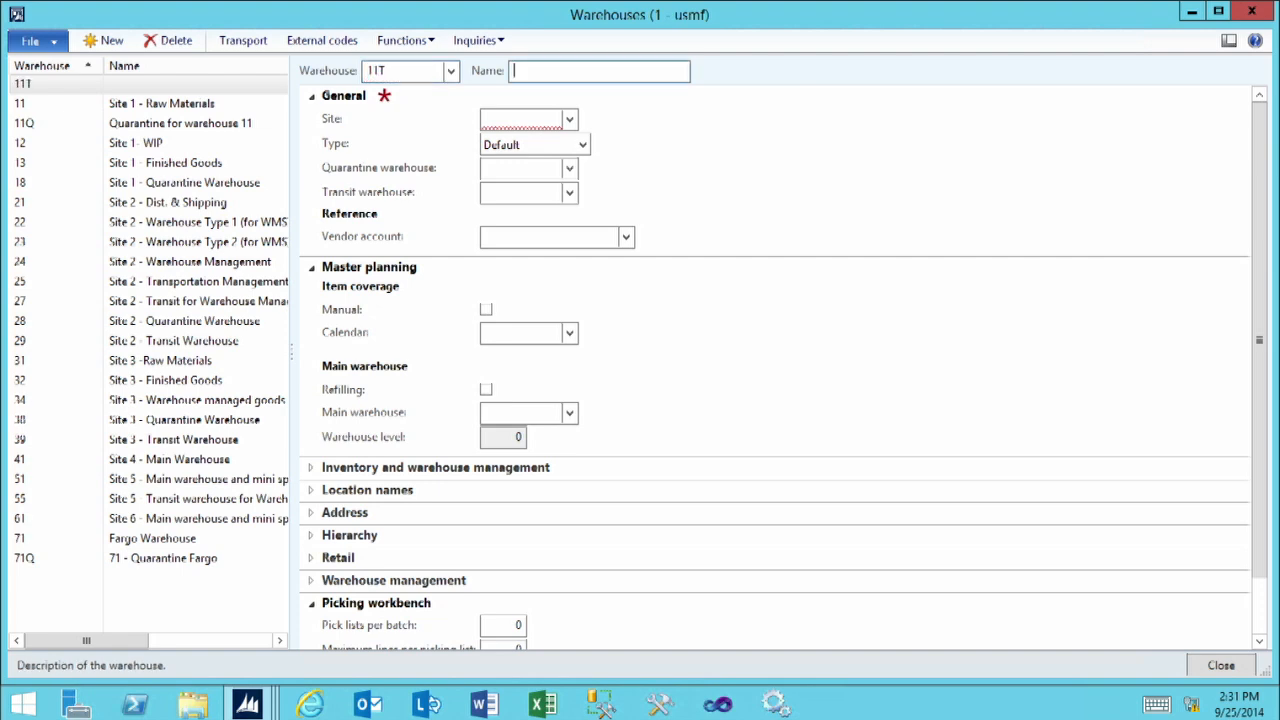
{"action": "type", "text": "Warehouse 11 - Transit"}
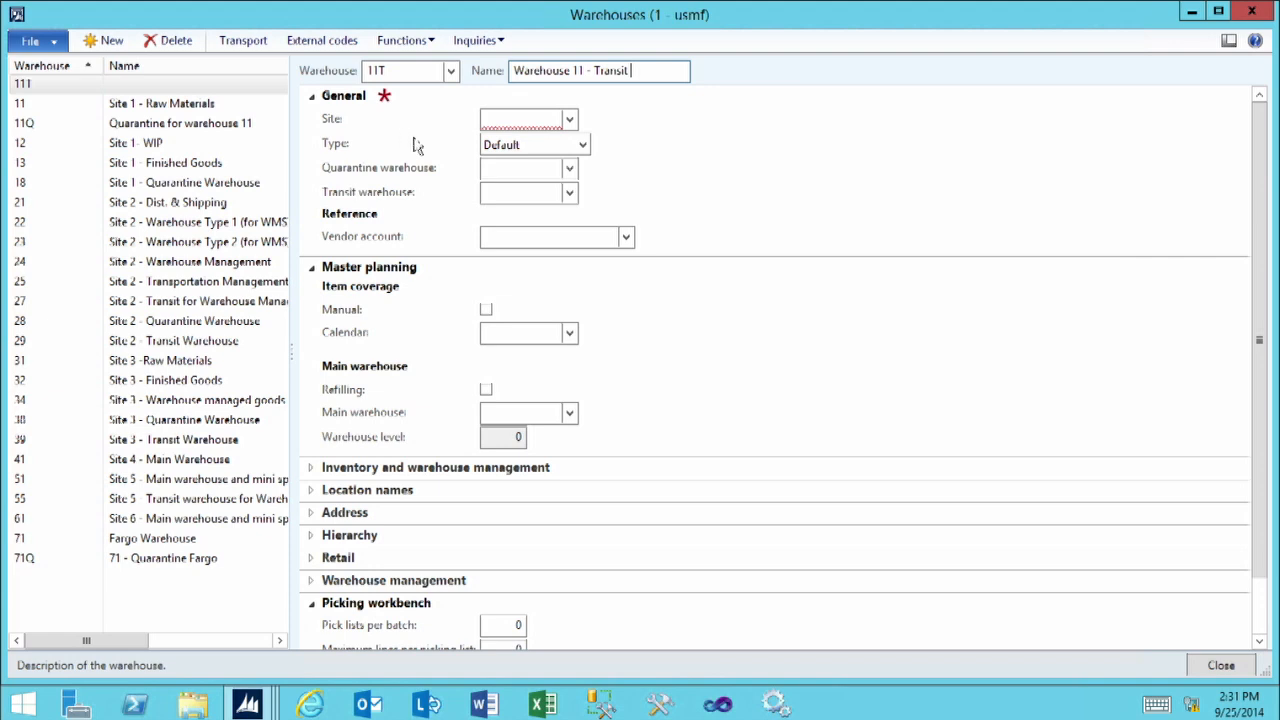
Assign the new transit warehouse to site 1 and set its type to Transit
{"action": "left_click", "coordinate": [493, 122]}
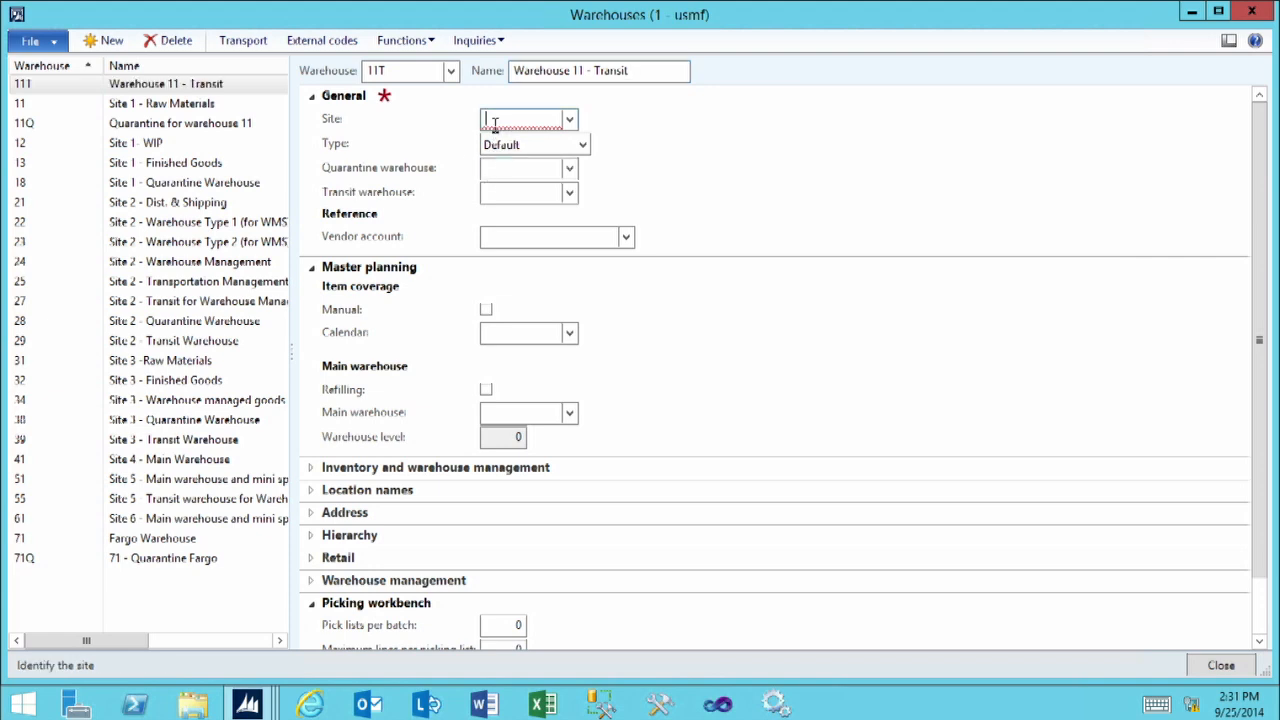
{"action": "left_click", "coordinate": [570, 120]}
{"action": "left_click", "coordinate": [528, 166]}
{"action": "left_click", "coordinate": [583, 146]}
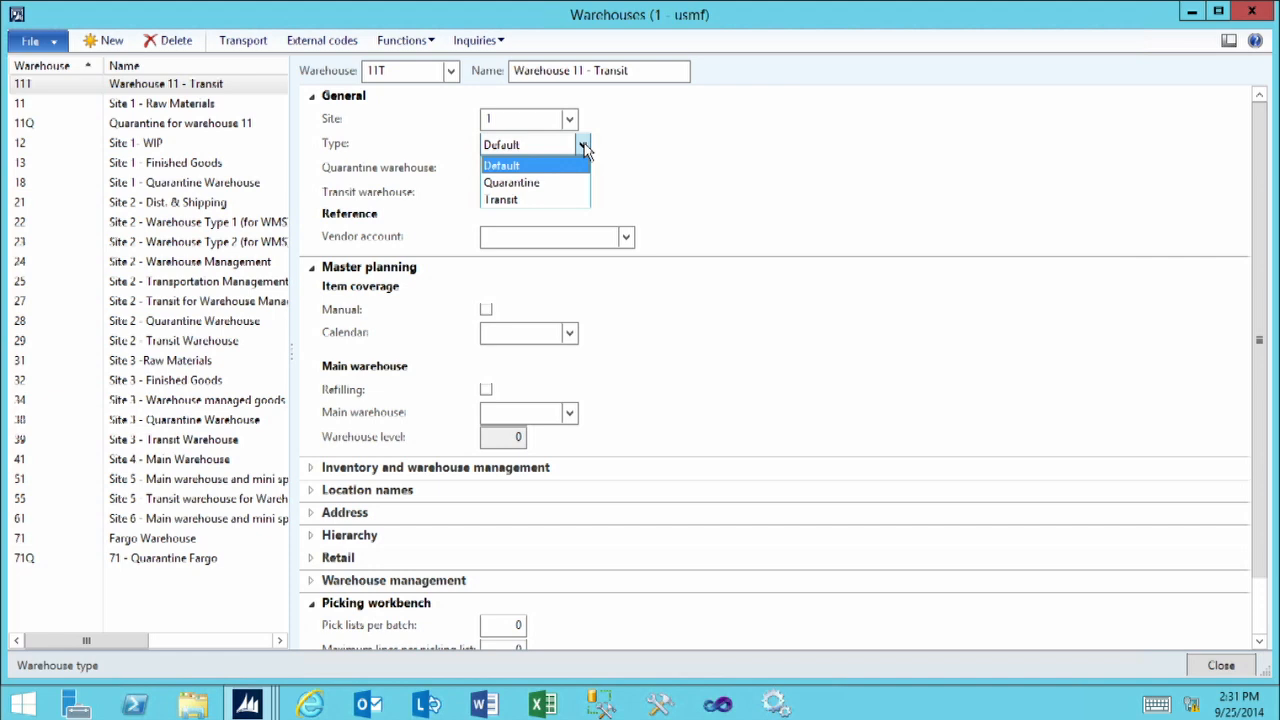
{"action": "left_click", "coordinate": [499, 201]}
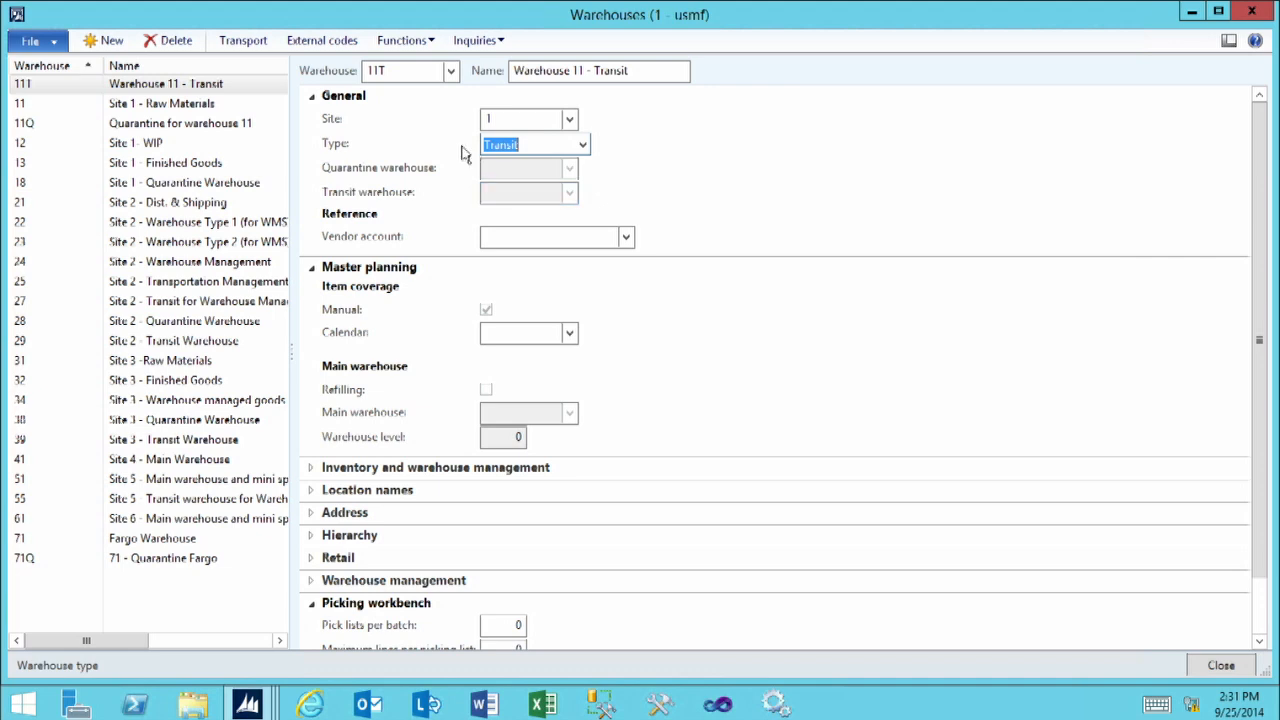
Set 11T as the transit warehouse for warehouse 11 (Site 1 - Raw Materials) and close the warehouse setup
{"action": "left_click", "coordinate": [23, 107]}
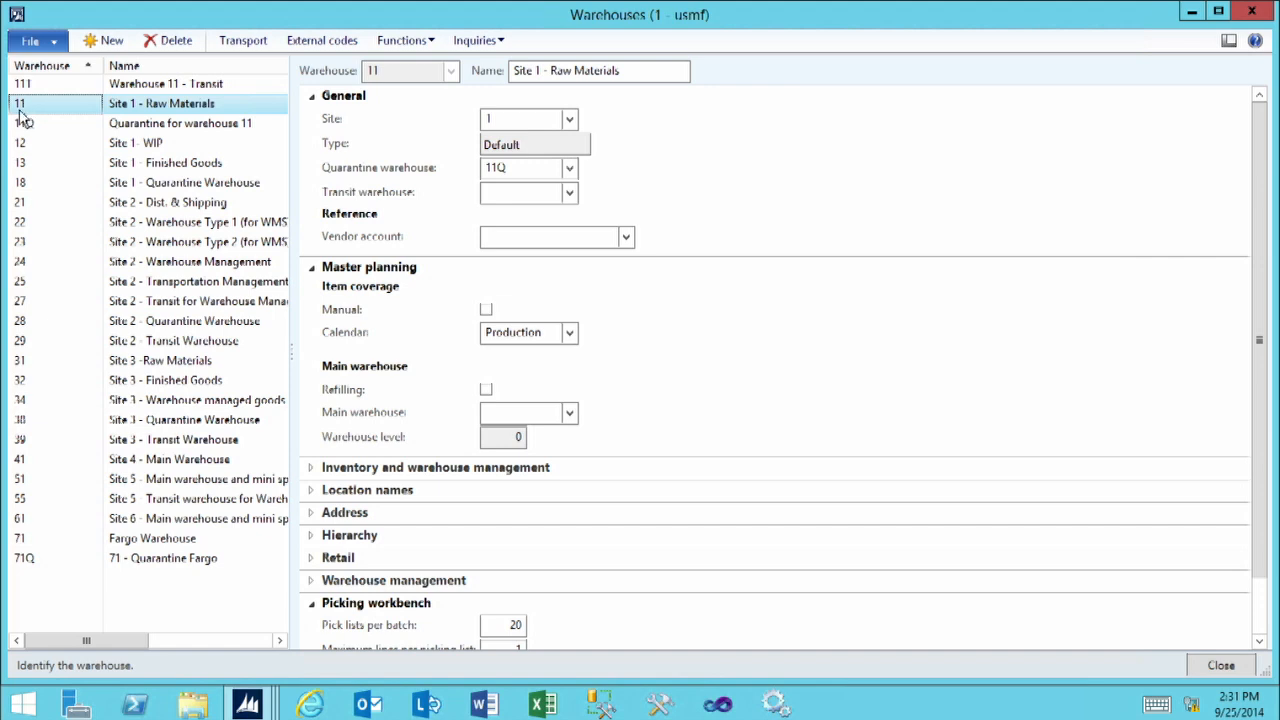
{"action": "left_click", "coordinate": [494, 192]}
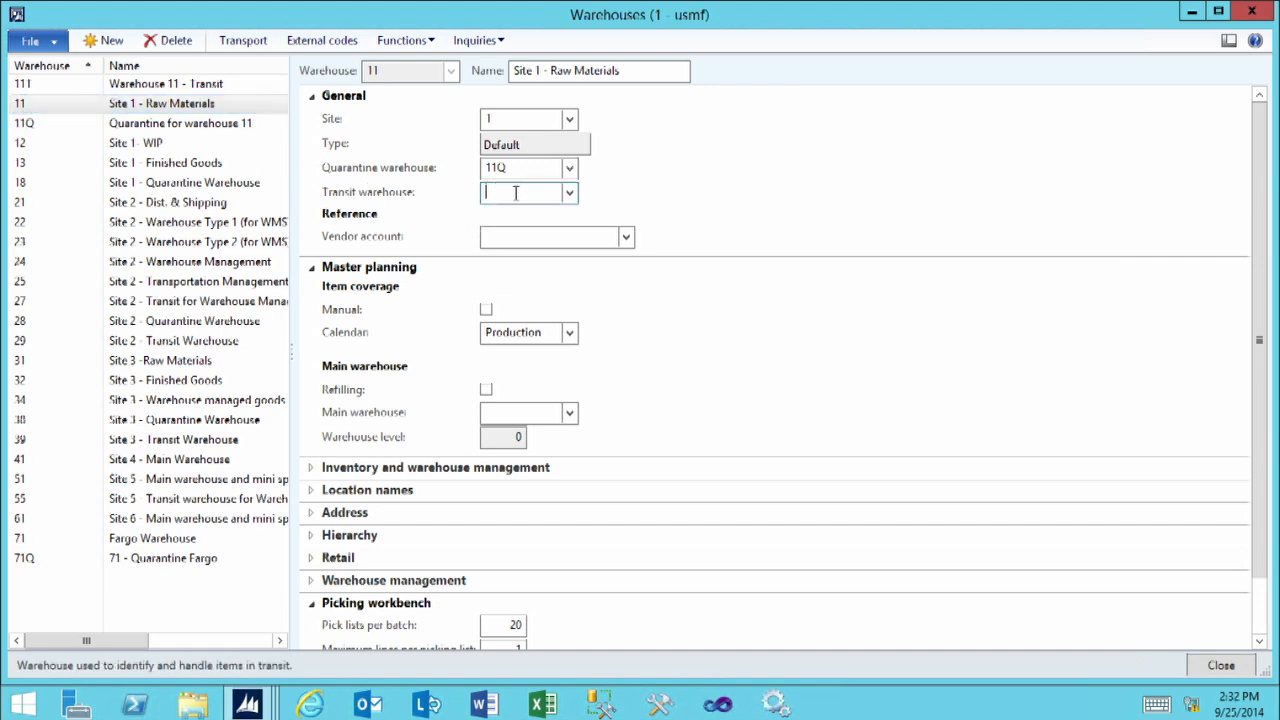
{"action": "left_click", "coordinate": [569, 193]}
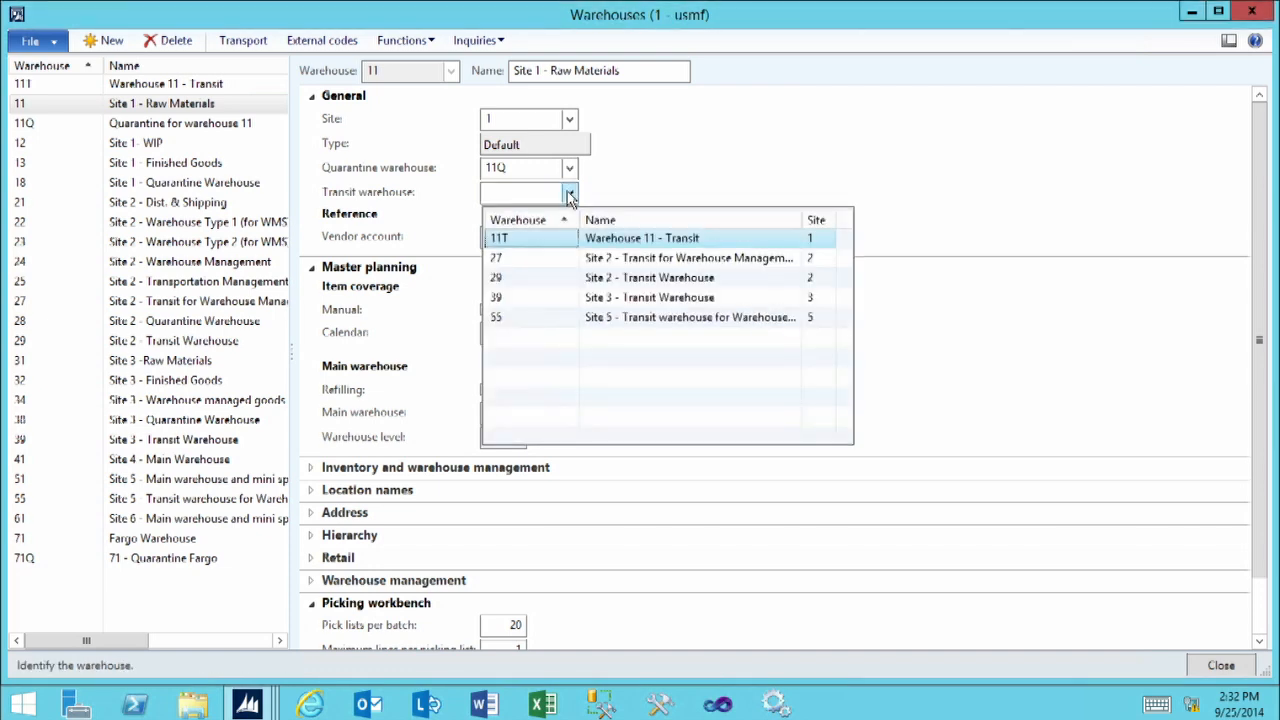
{"action": "left_click", "coordinate": [500, 240]}
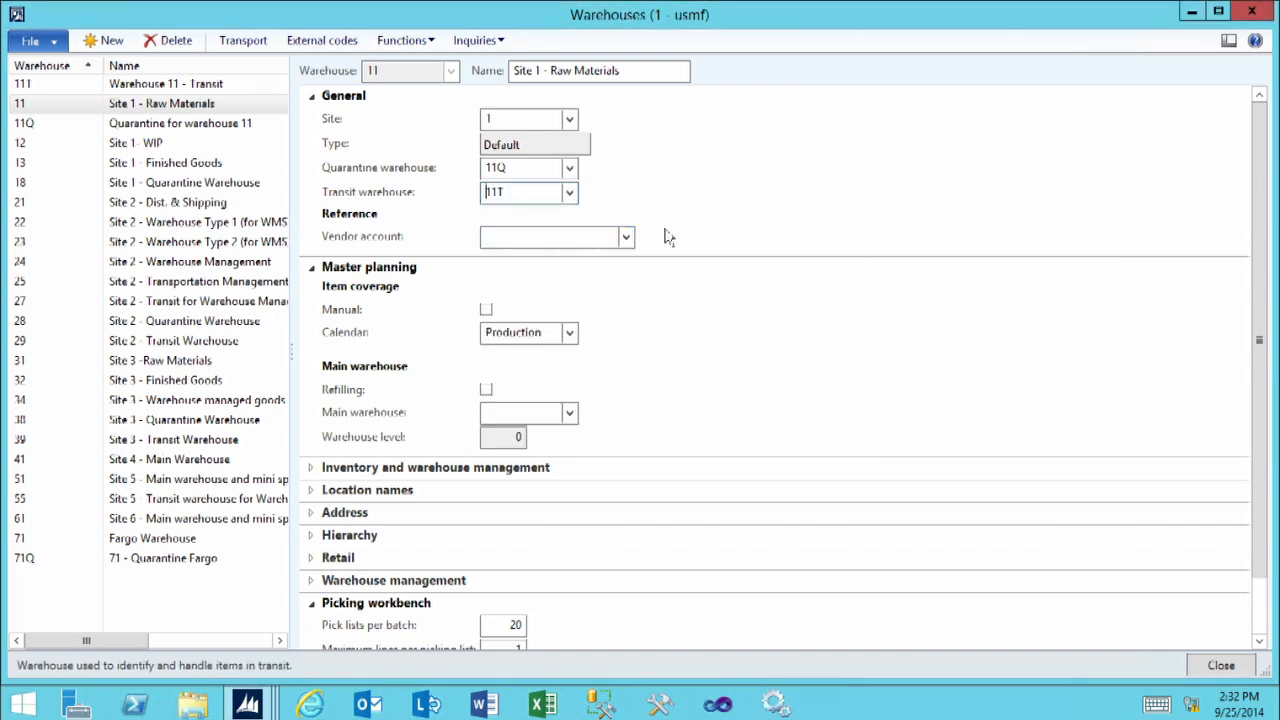
{"action": "left_click", "coordinate": [759, 210]}
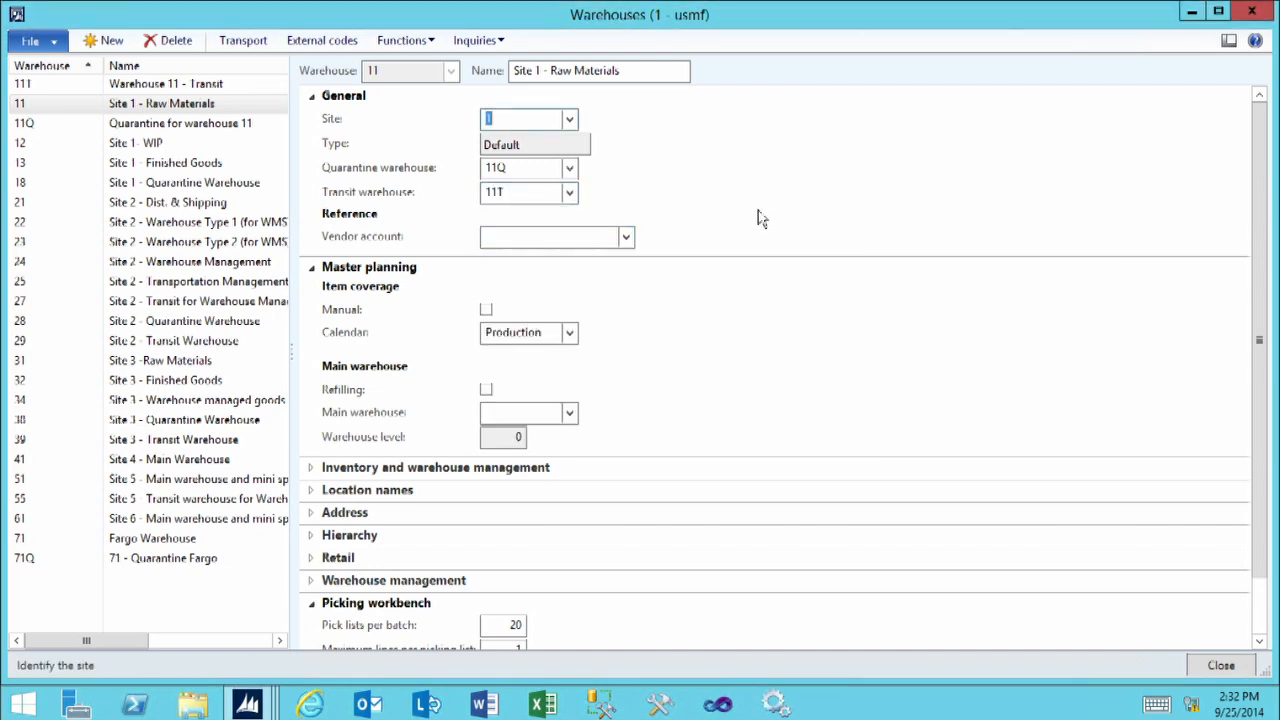
{"action": "left_click", "coordinate": [1222, 665]}
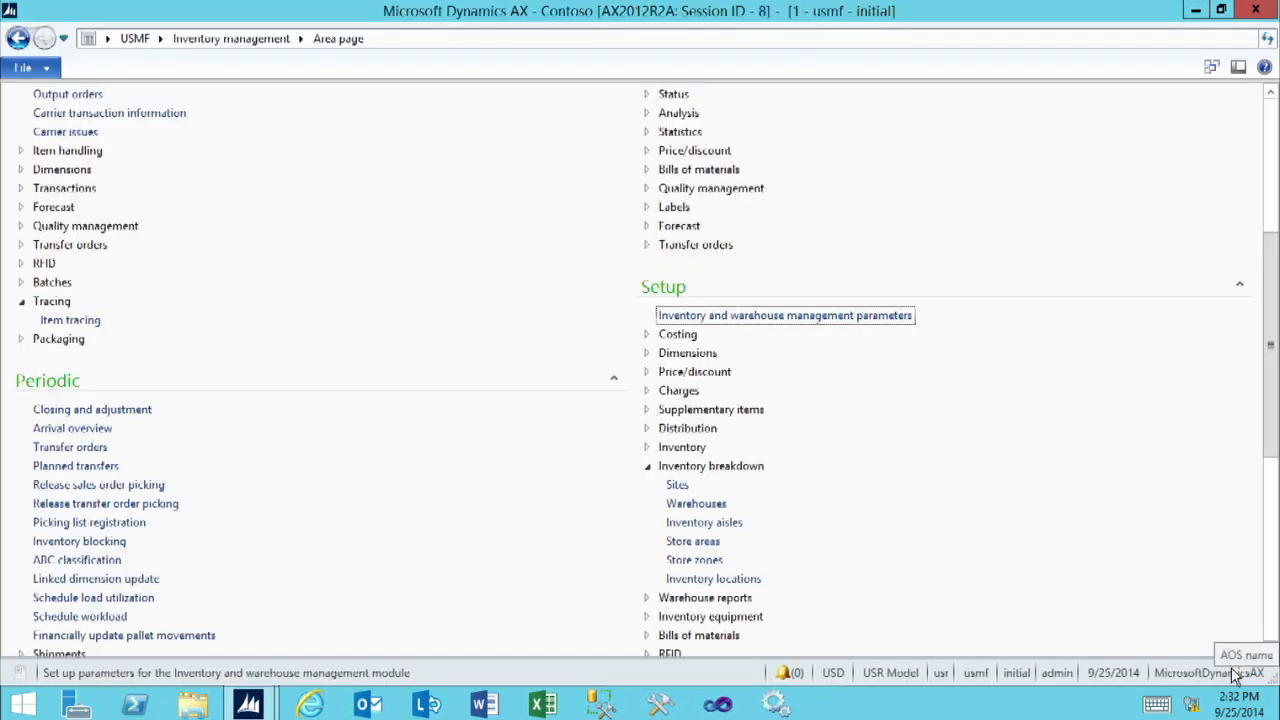
Open the Transport setup form from the Distribution setup of Inventory management
{"action": "left_click", "coordinate": [527, 600]}
{"action": "scroll", "coordinate": [527, 600], "scroll_direction": "down", "scroll_amount": 1}
{"action": "scroll", "coordinate": [527, 600], "scroll_direction": "down", "scroll_amount": 2}
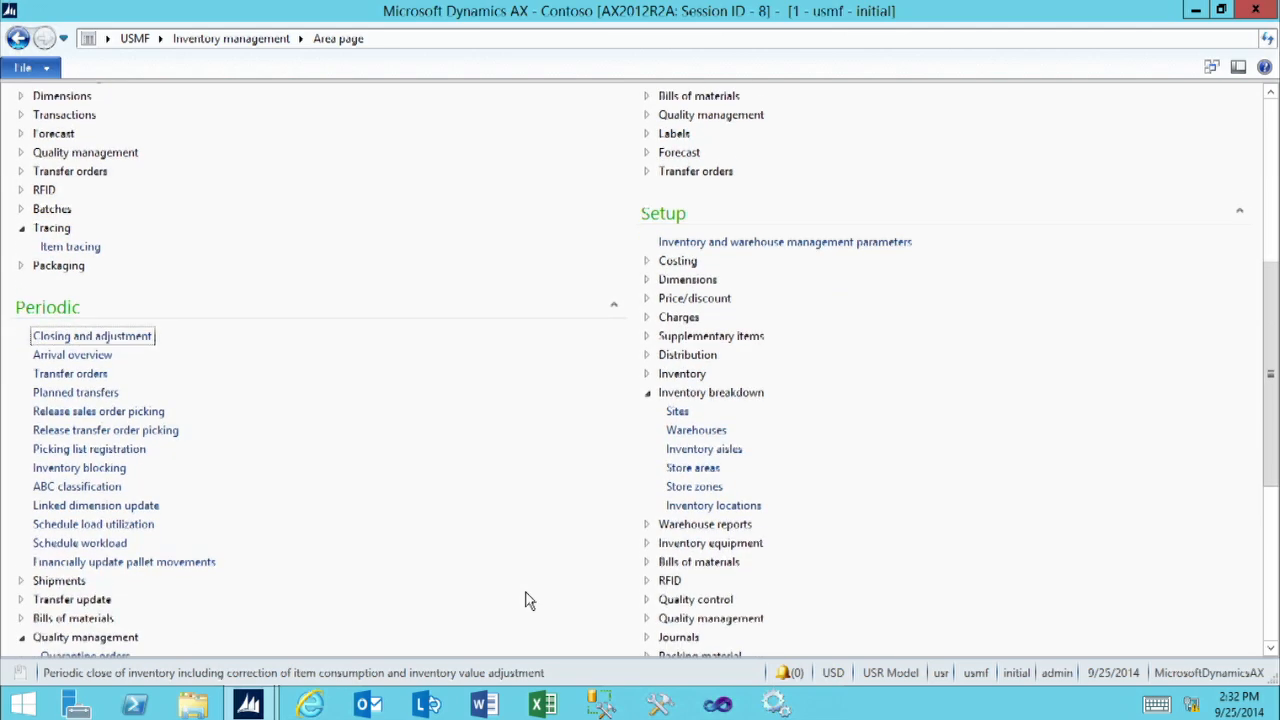
{"action": "scroll", "coordinate": [527, 600], "scroll_direction": "down", "scroll_amount": 1}
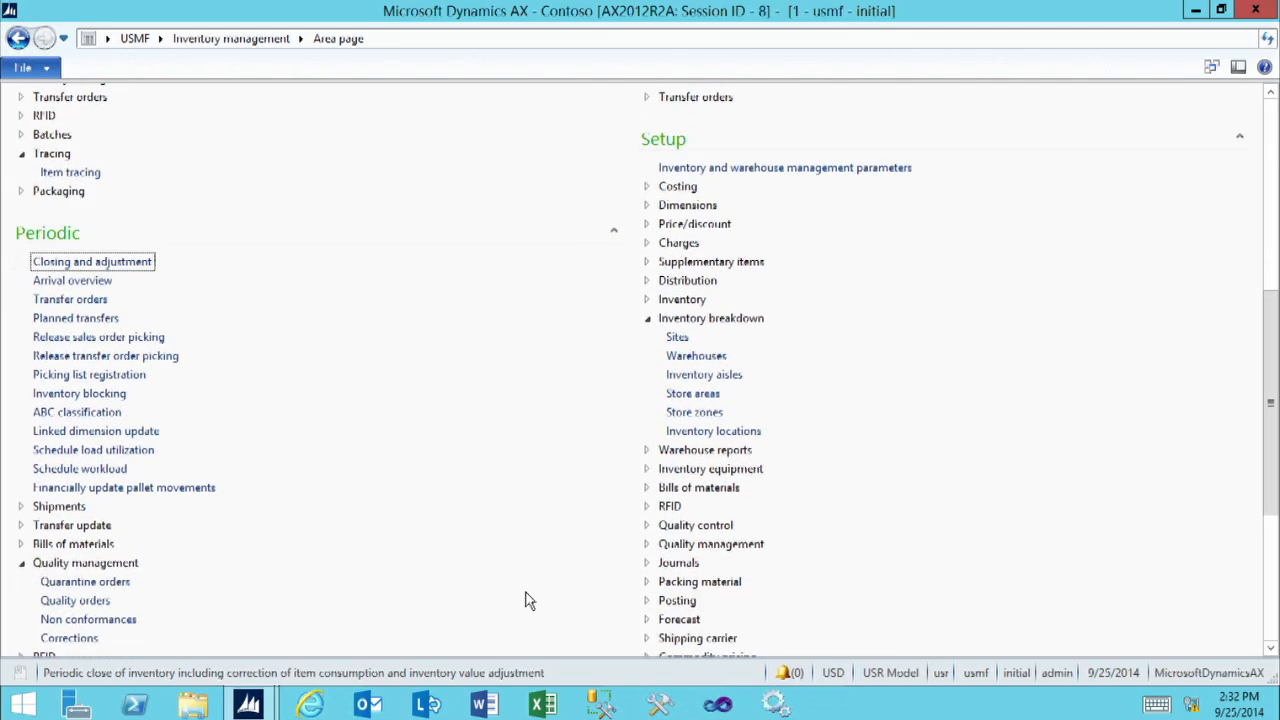
{"action": "left_click", "coordinate": [646, 270]}
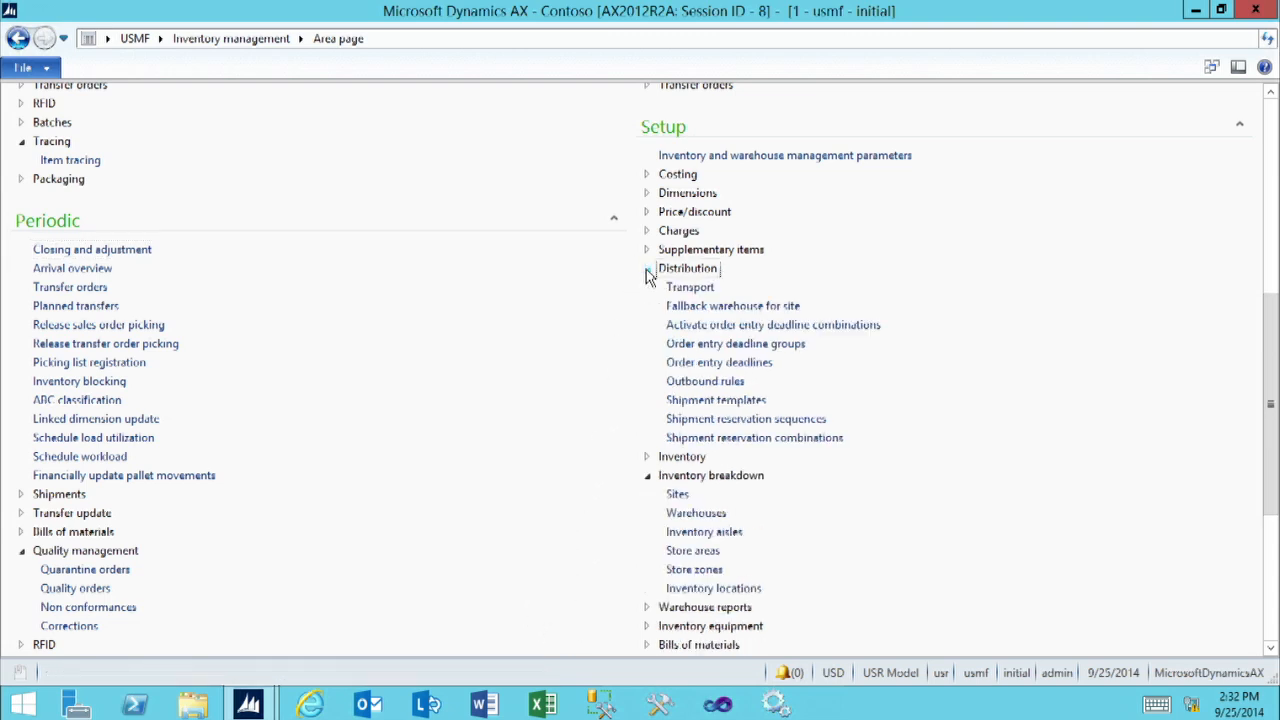
{"action": "left_click", "coordinate": [694, 288]}
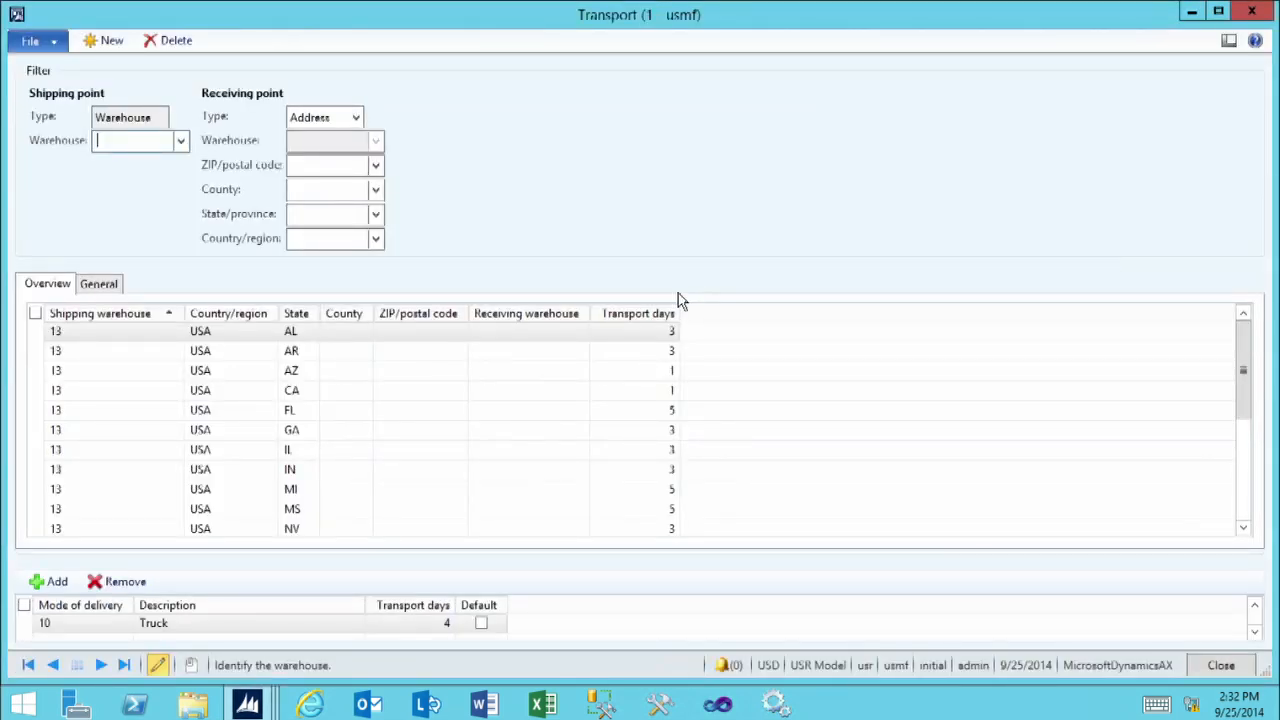
Filter the transport setup to shipping warehouse 11 and a receiving point of type Warehouse, warehouse 21
{"action": "left_click", "coordinate": [180, 141]}
{"action": "left_click", "coordinate": [127, 193]}
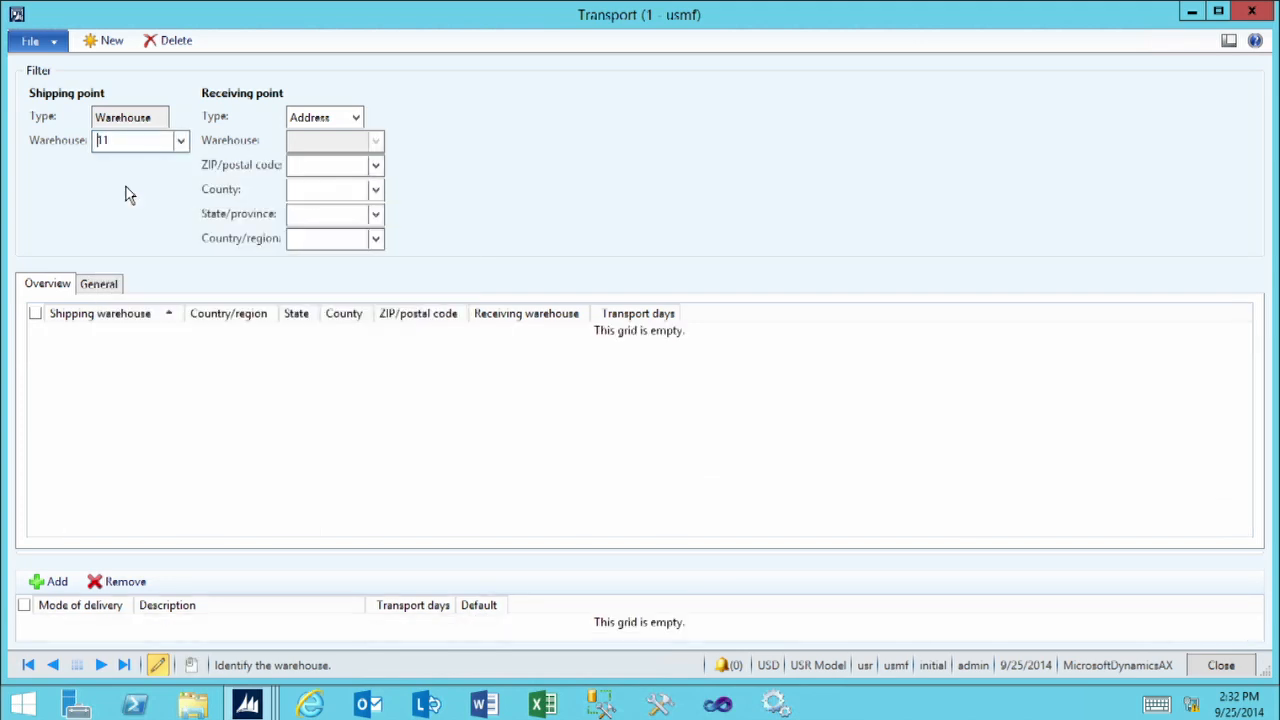
{"action": "left_click", "coordinate": [356, 118]}
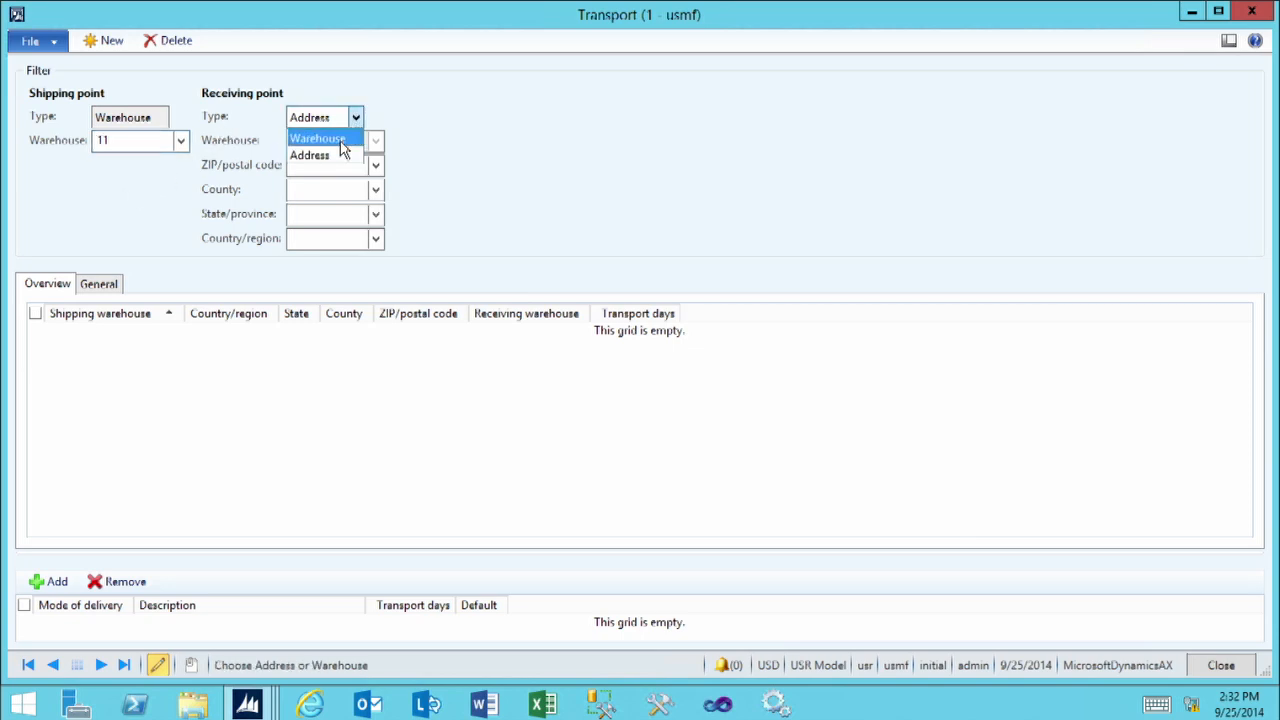
{"action": "left_click", "coordinate": [341, 140]}
{"action": "left_click", "coordinate": [341, 141]}
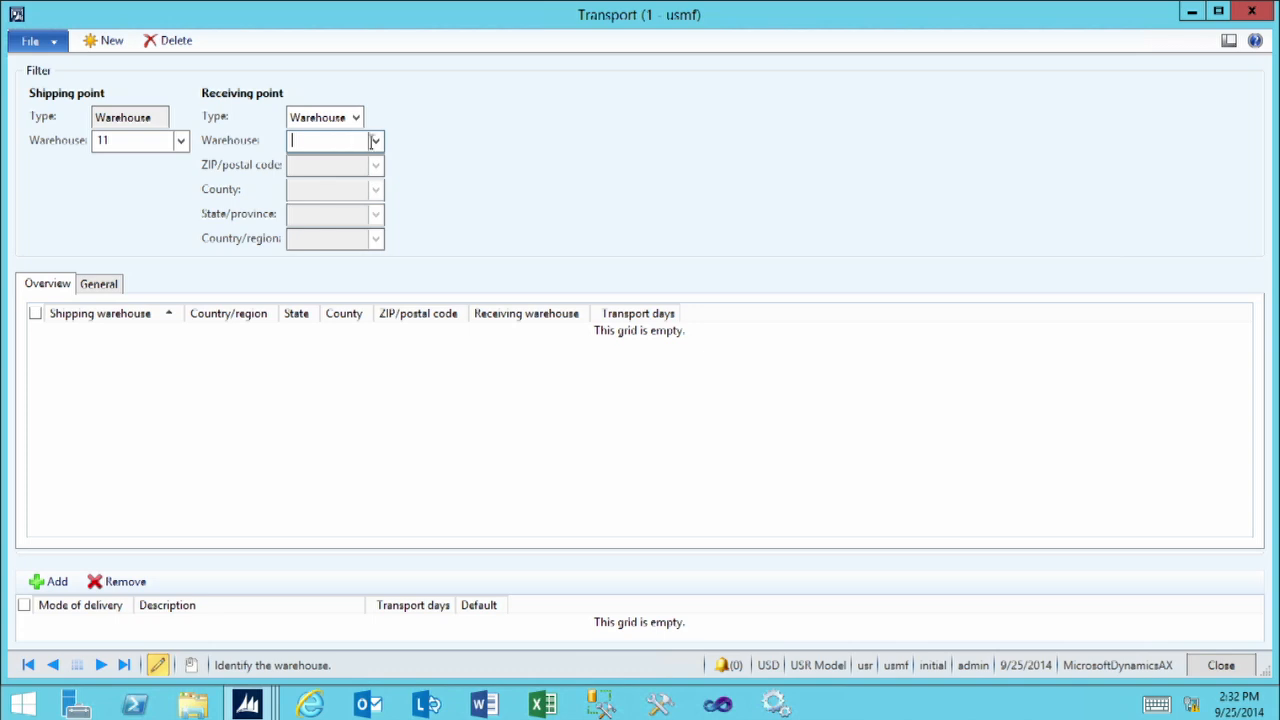
{"action": "left_click", "coordinate": [374, 141]}
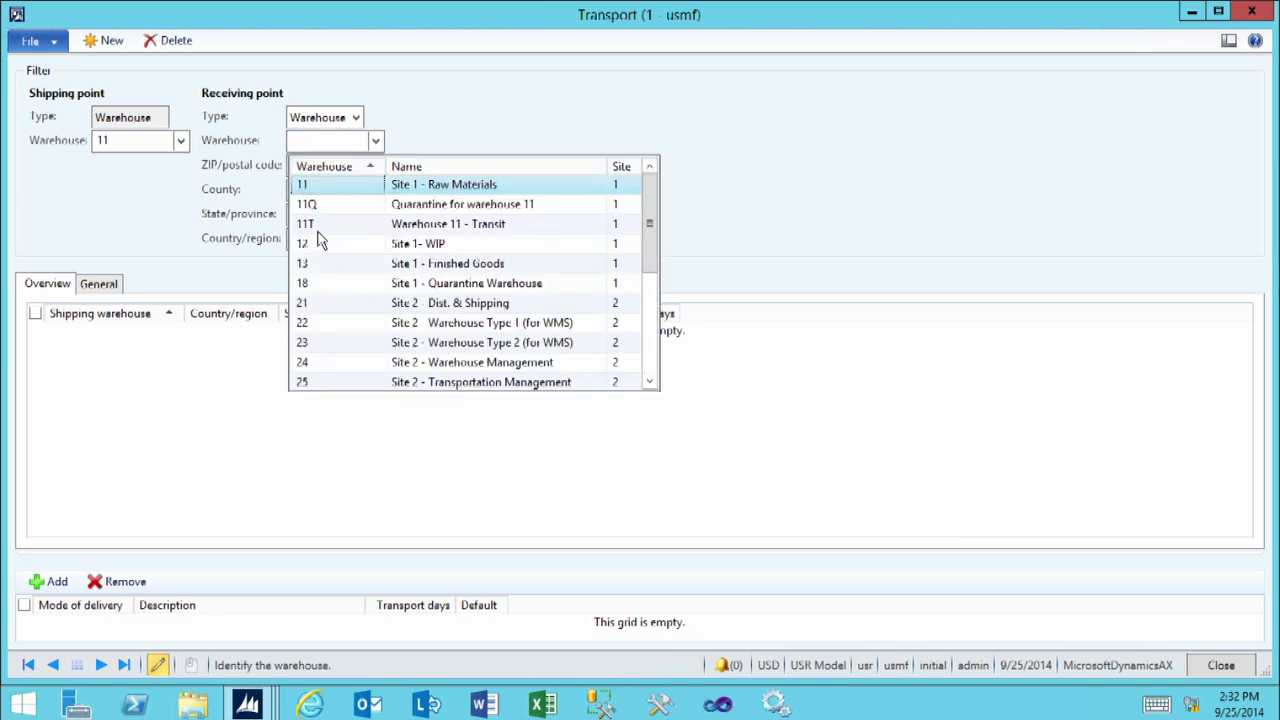
{"action": "left_click", "coordinate": [318, 305]}
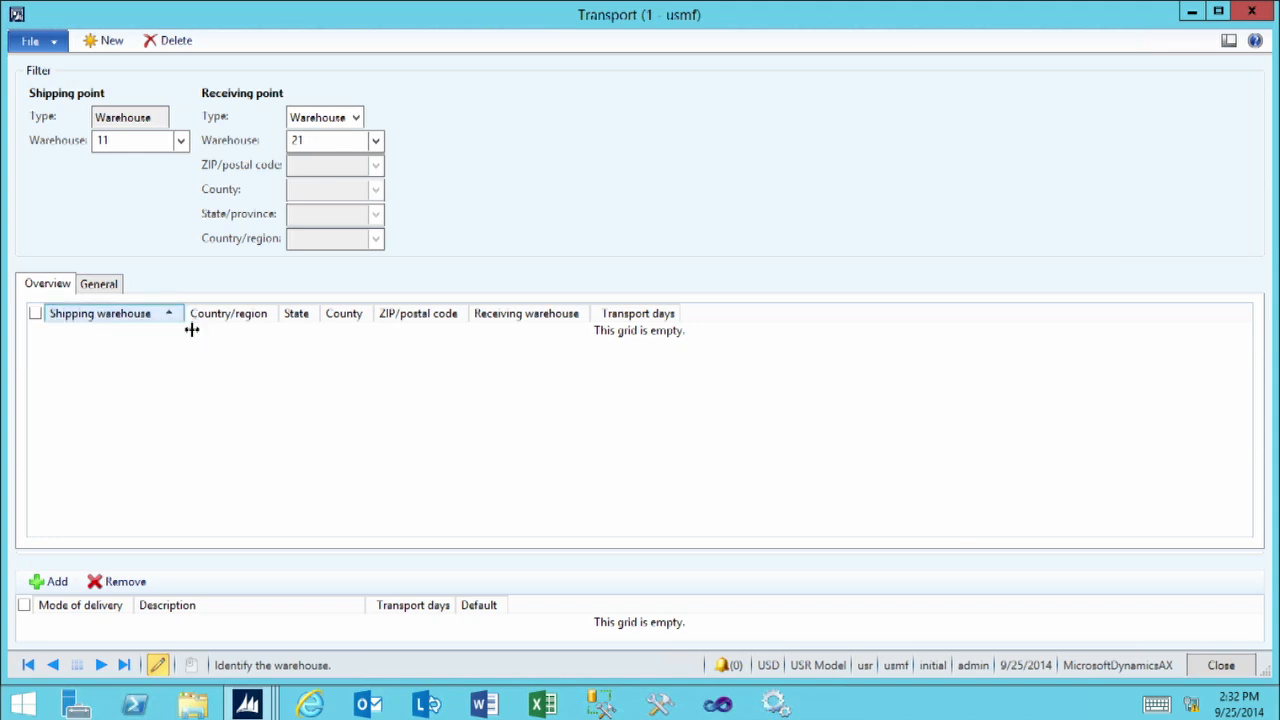
Create a transport record from warehouse 11 to warehouse 21 with 2 transport days
{"action": "left_click", "coordinate": [107, 45]}
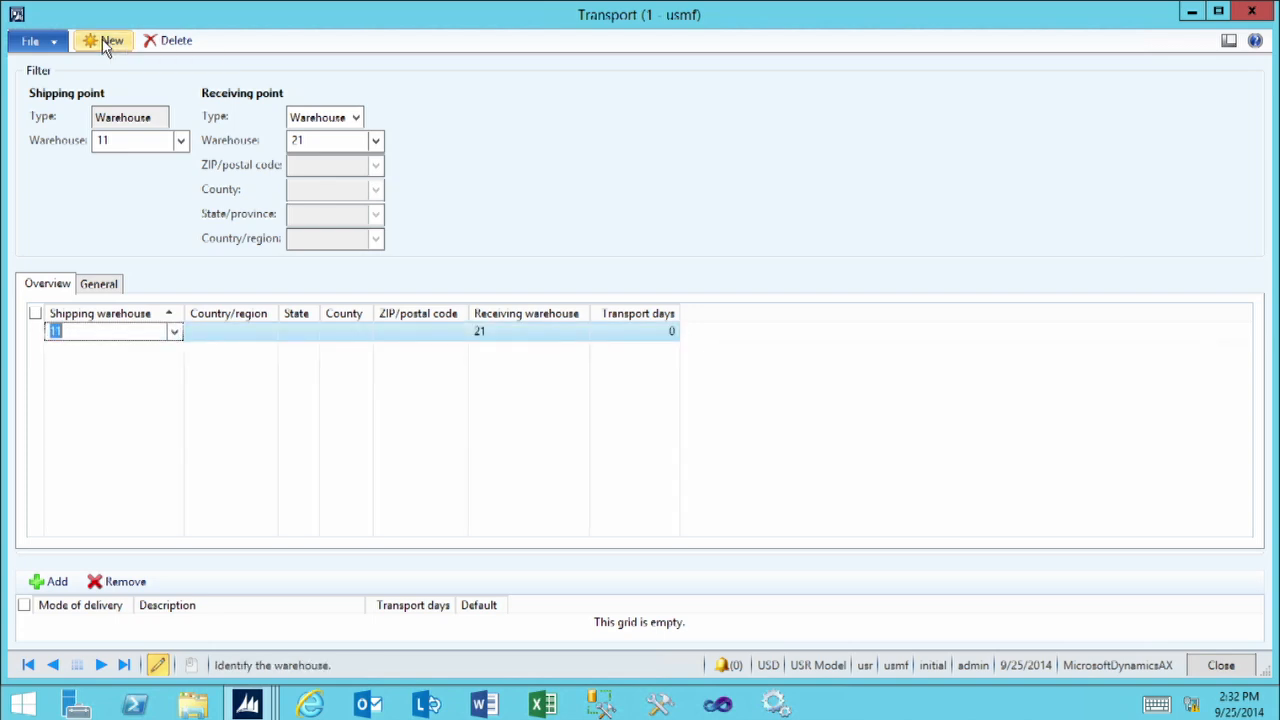
{"action": "left_click", "coordinate": [105, 334]}
{"action": "left_click", "coordinate": [497, 331]}
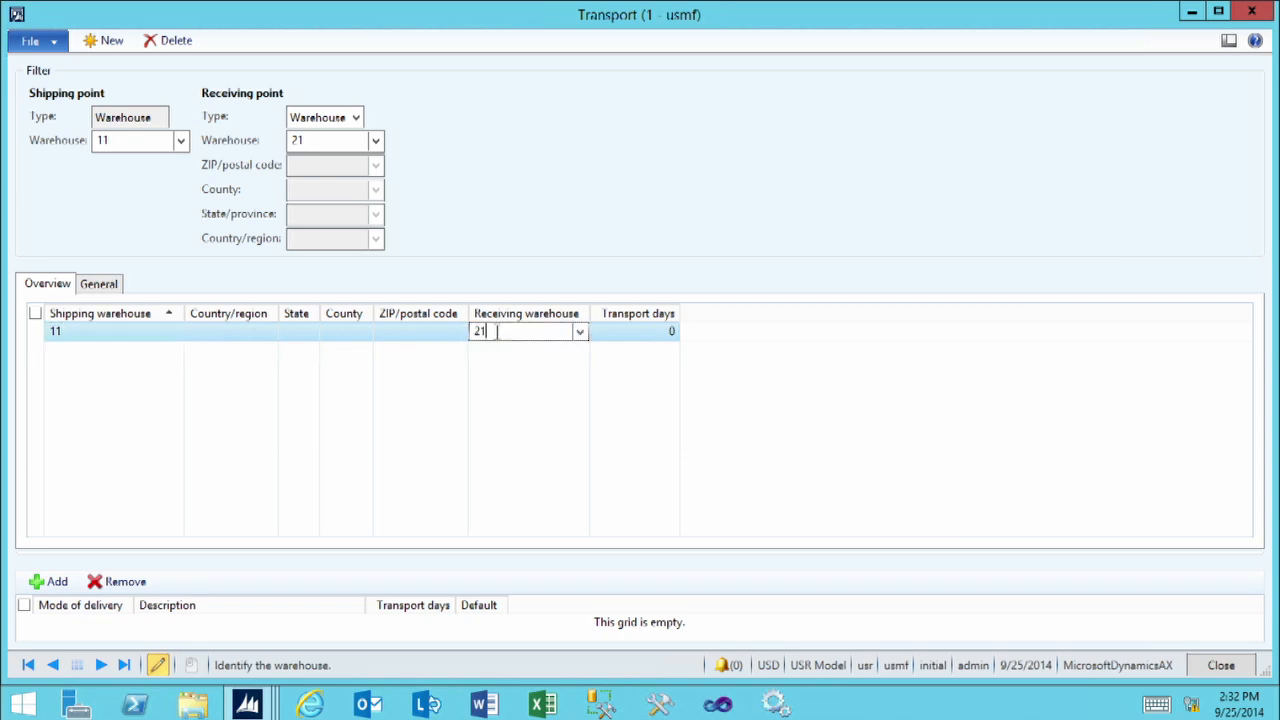
{"action": "left_click", "coordinate": [655, 333]}
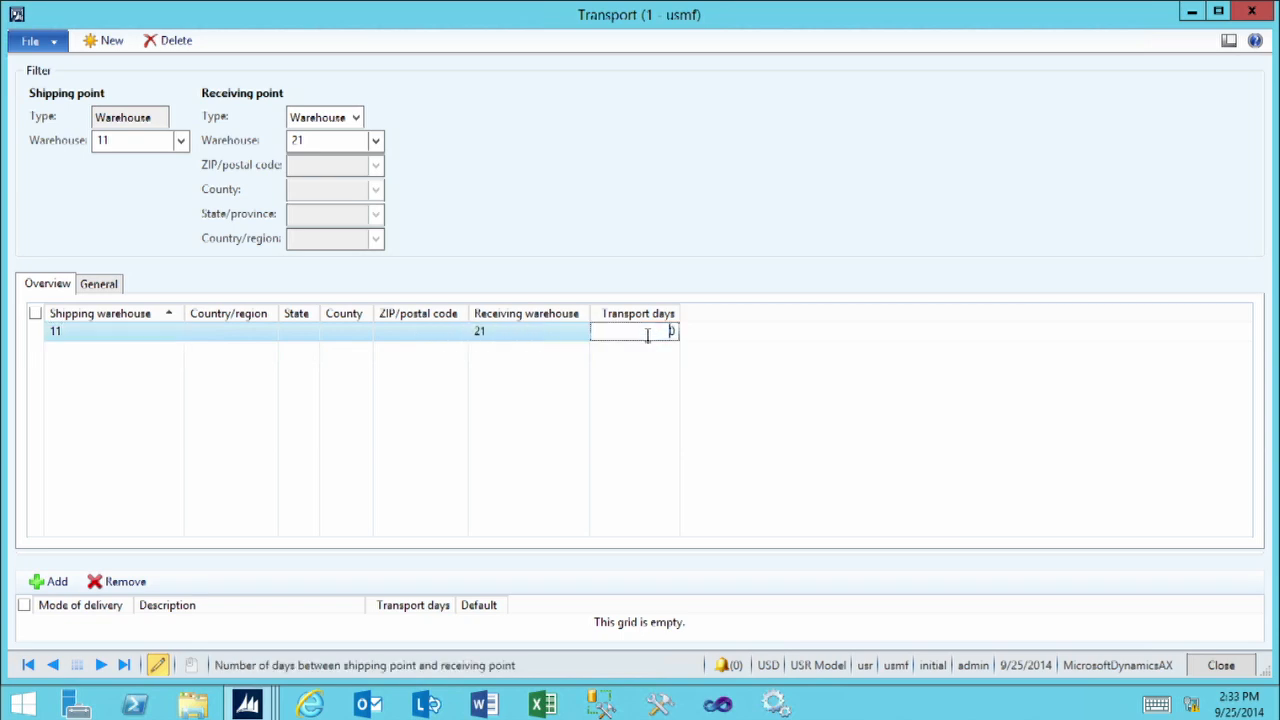
{"action": "left_click_drag", "start_coordinate": [680, 334], "coordinate": [688, 335]}
{"action": "key", "text": "Tab"}
Enlarge the delivery mode grid and add mode of delivery 20 (Air) for the warehouse 11 to 21 route
{"action": "left_click_drag", "start_coordinate": [500, 554], "coordinate": [491, 458]}
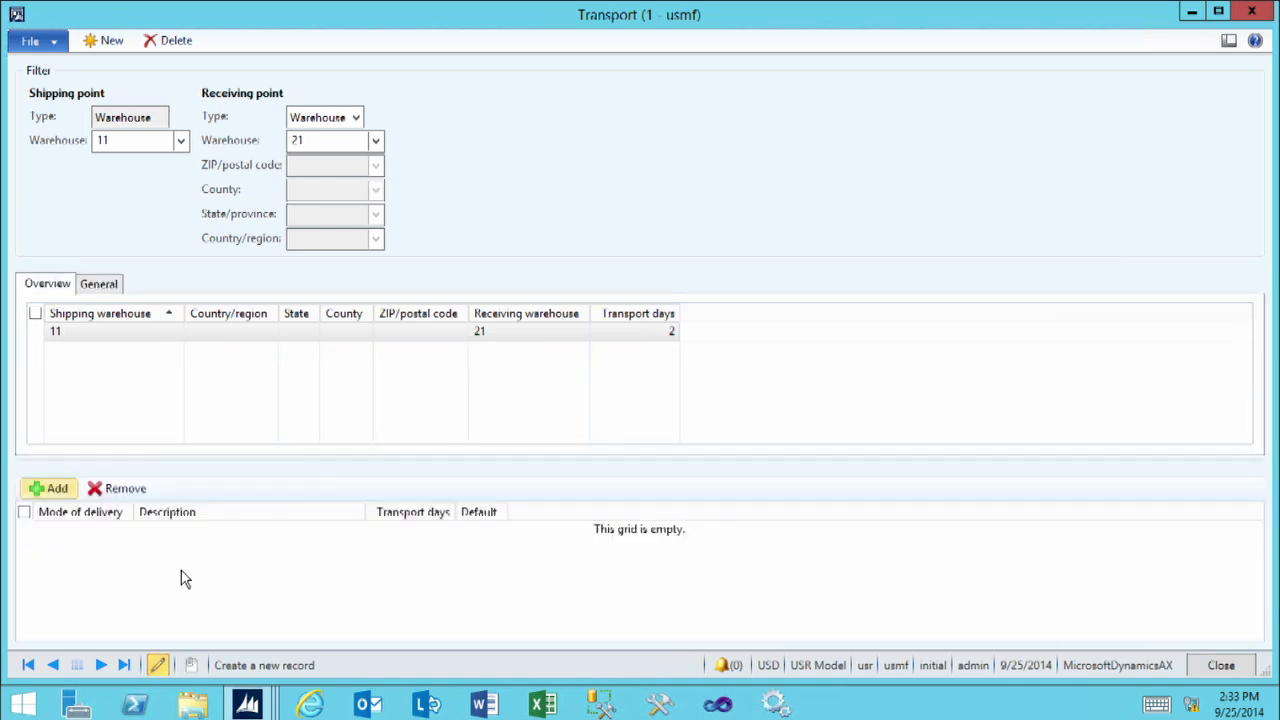
{"action": "left_click", "coordinate": [149, 582]}
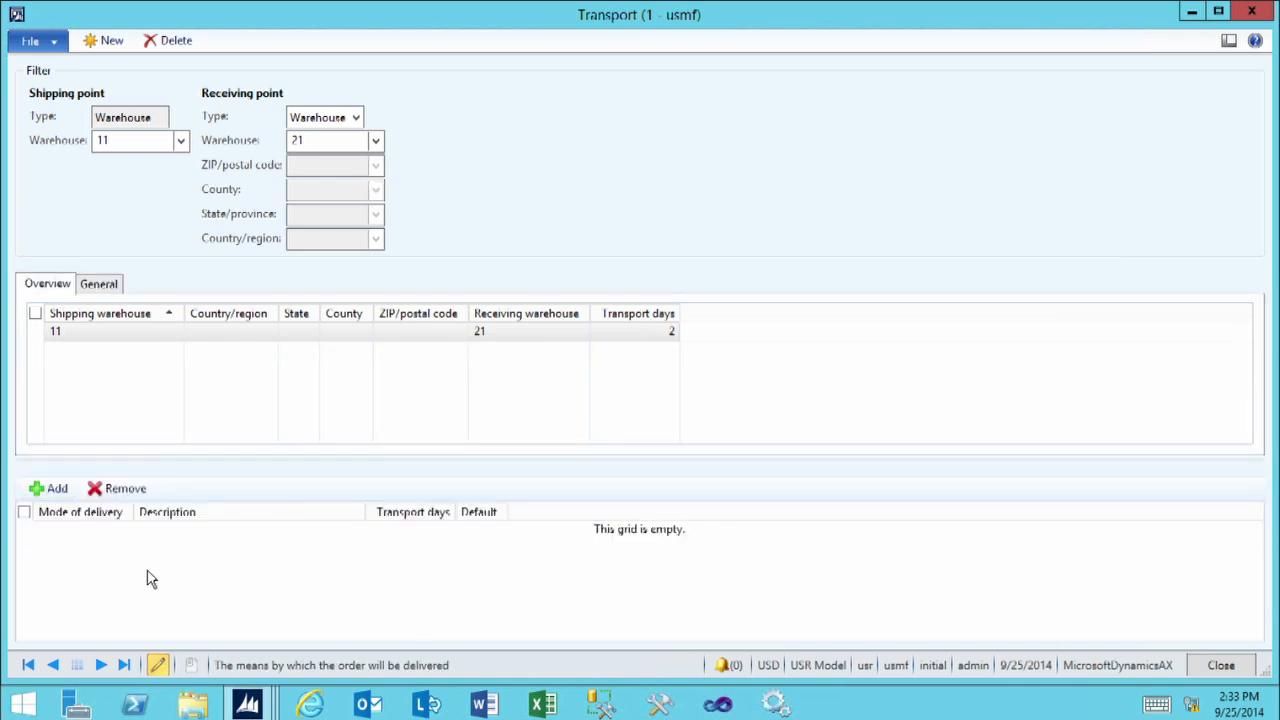
{"action": "left_click", "coordinate": [57, 489]}
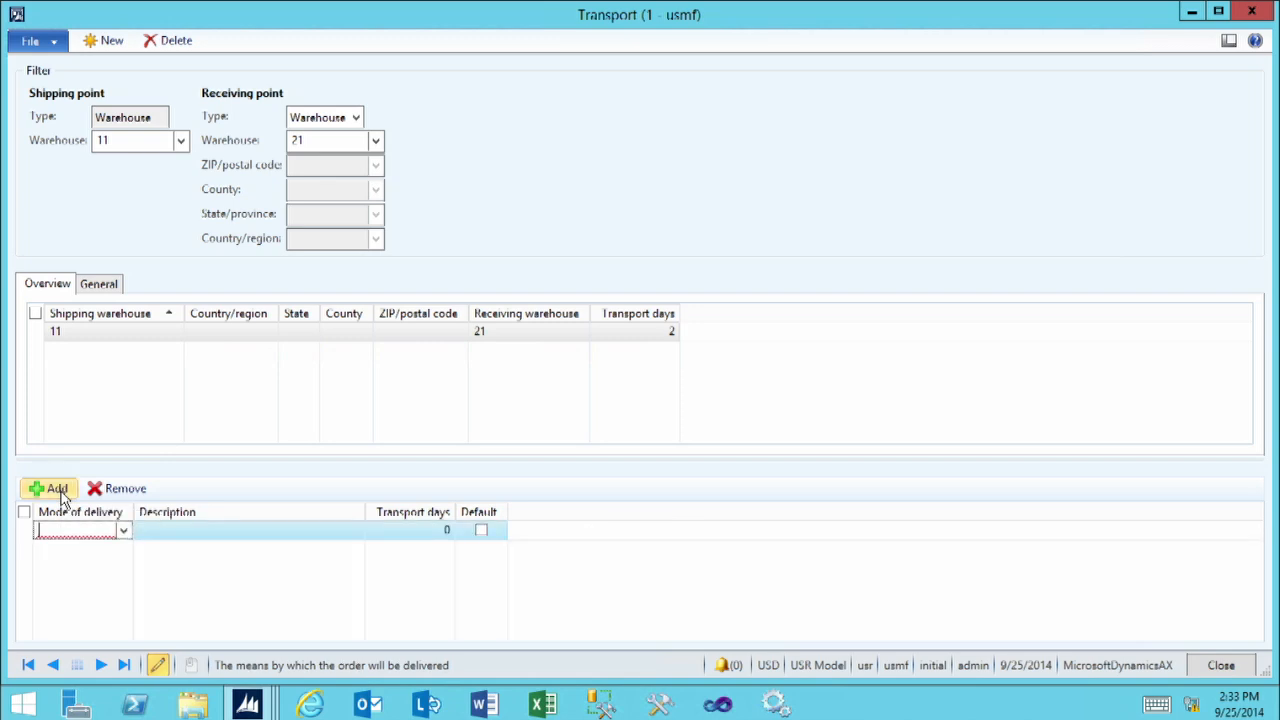
{"action": "left_click", "coordinate": [123, 532]}
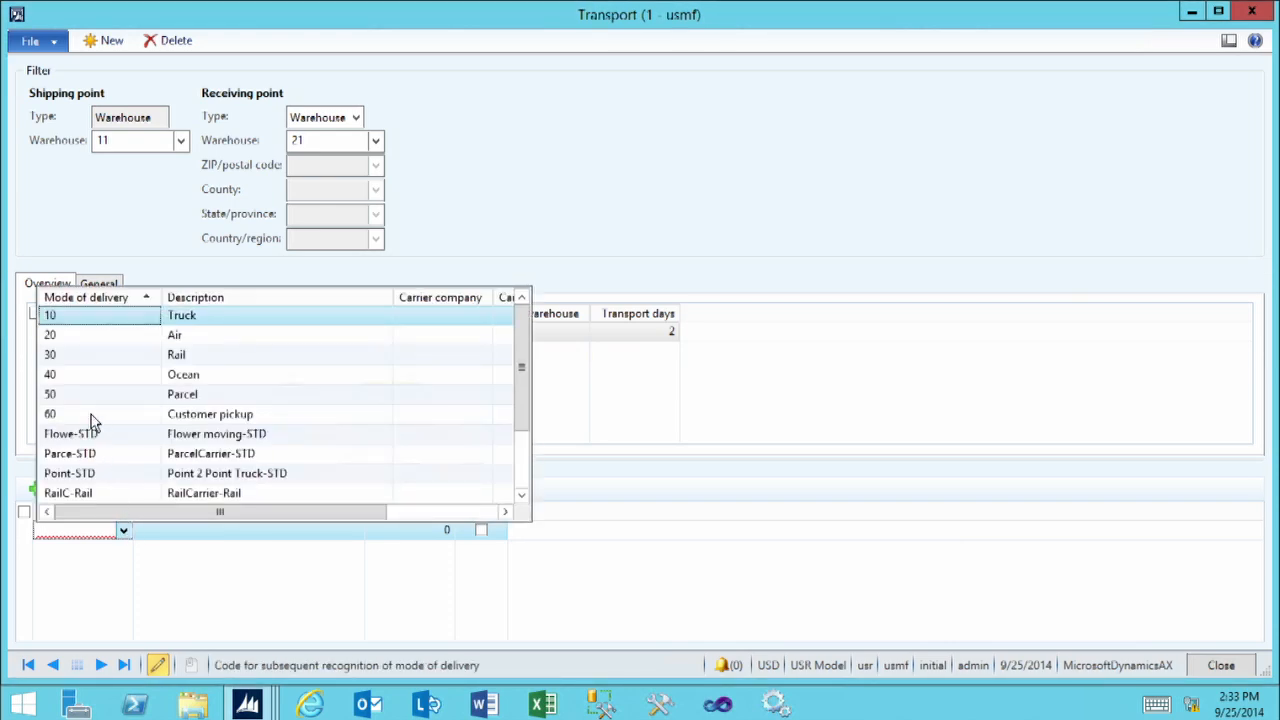
{"action": "left_click", "coordinate": [71, 337]}
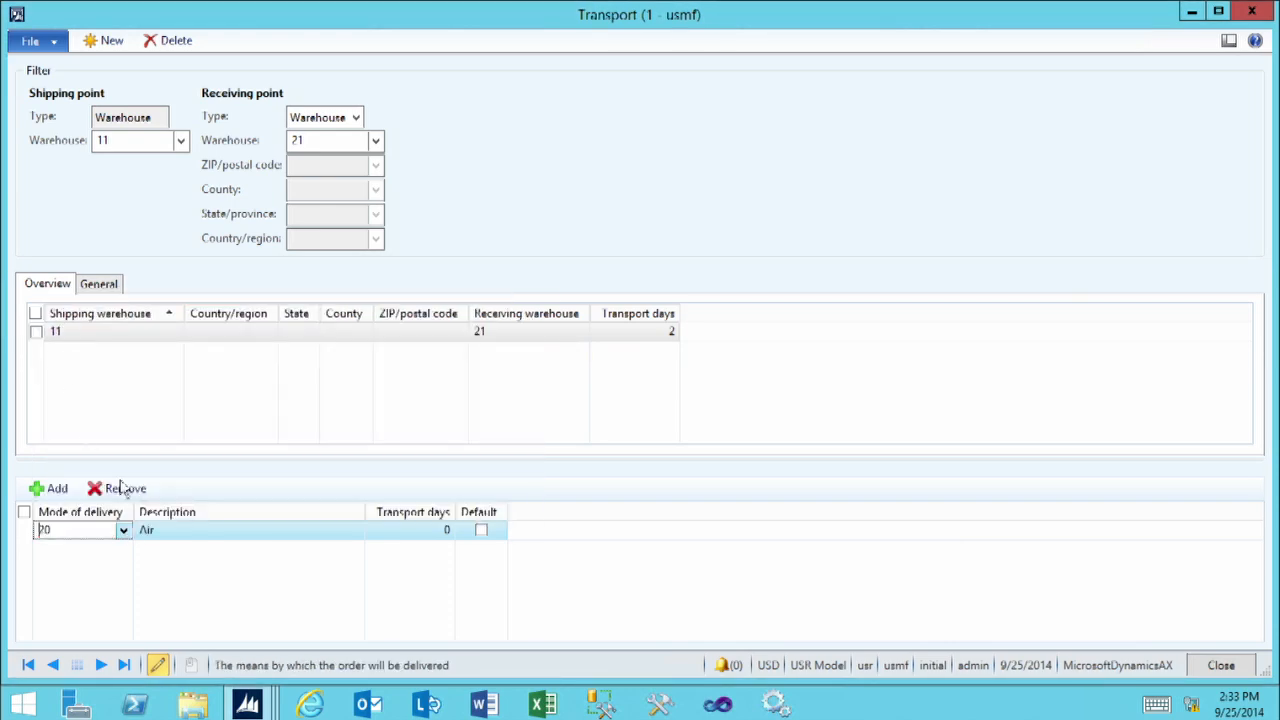
Set the transport days to 1 for the Air mode of delivery on the warehouse 11 to 21 route
{"action": "left_click", "coordinate": [410, 532]}
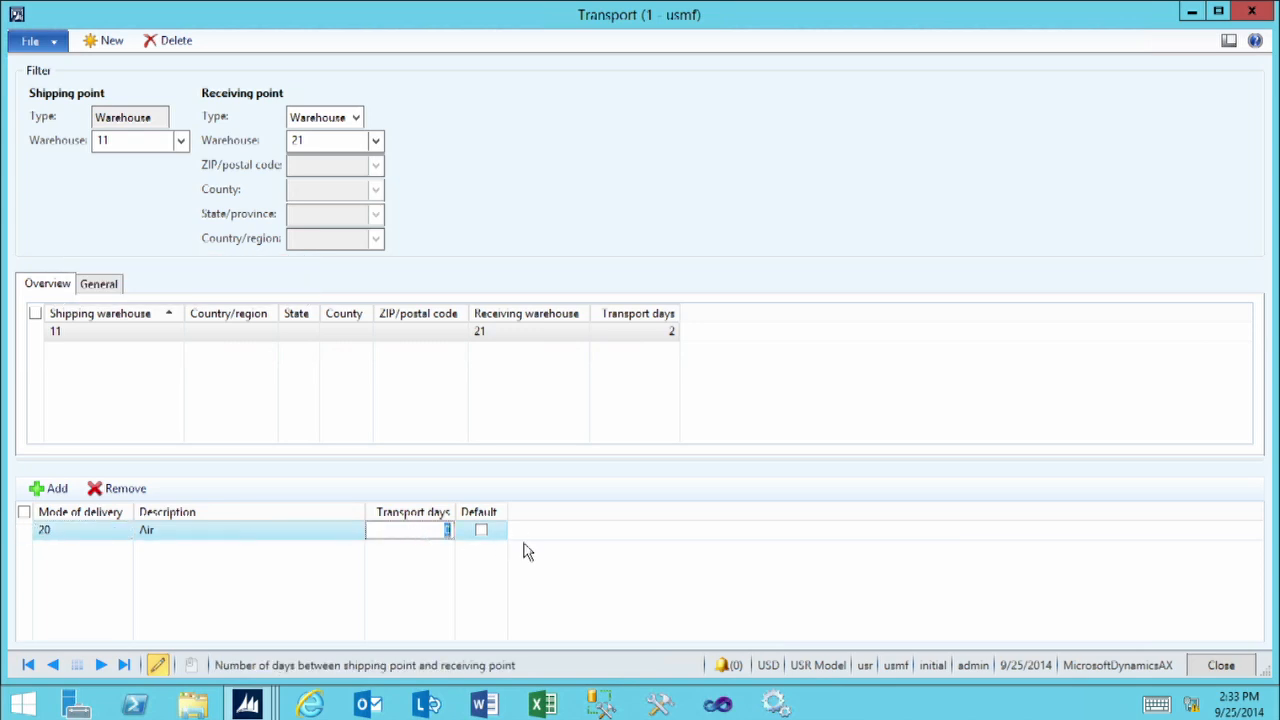
{"action": "type", "text": "1"}
{"action": "key", "text": "Tab"}
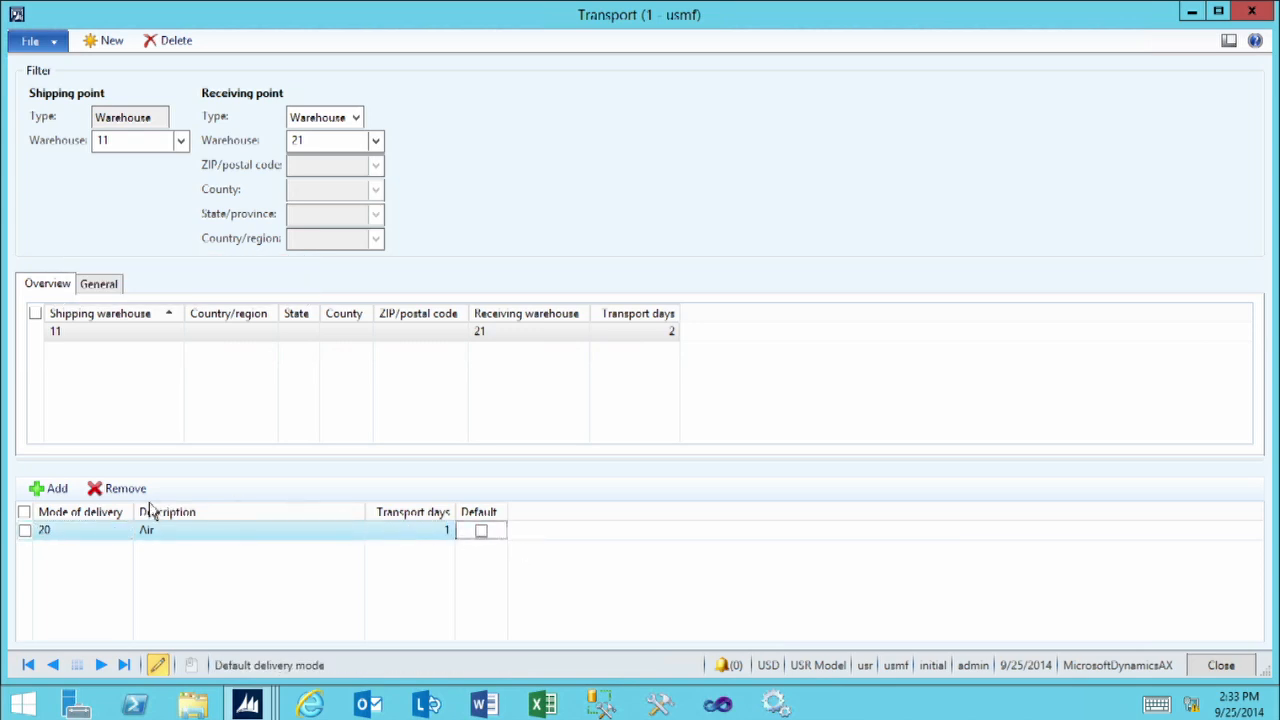
Add mode of delivery 40 (Ocean) to the warehouse 11 to 21 route with 5 transport days and save the line
{"action": "left_click", "coordinate": [55, 488]}
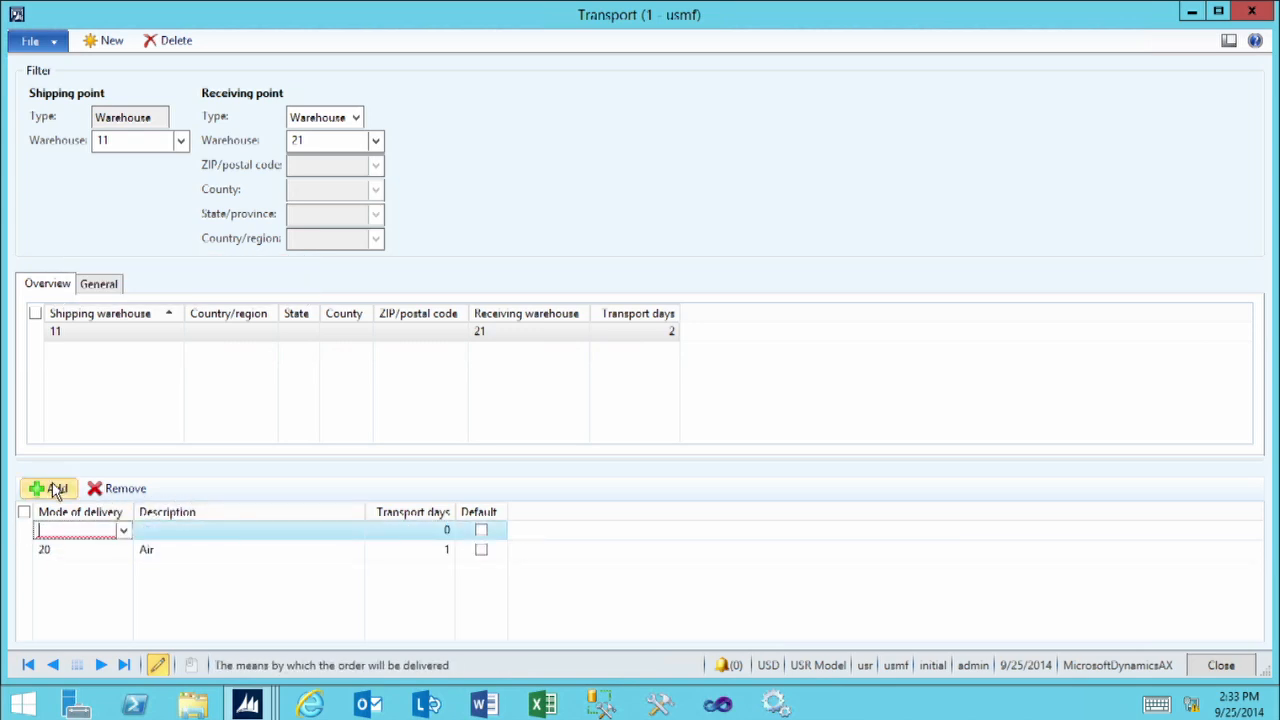
{"action": "left_click", "coordinate": [123, 530]}
{"action": "left_click", "coordinate": [98, 378]}
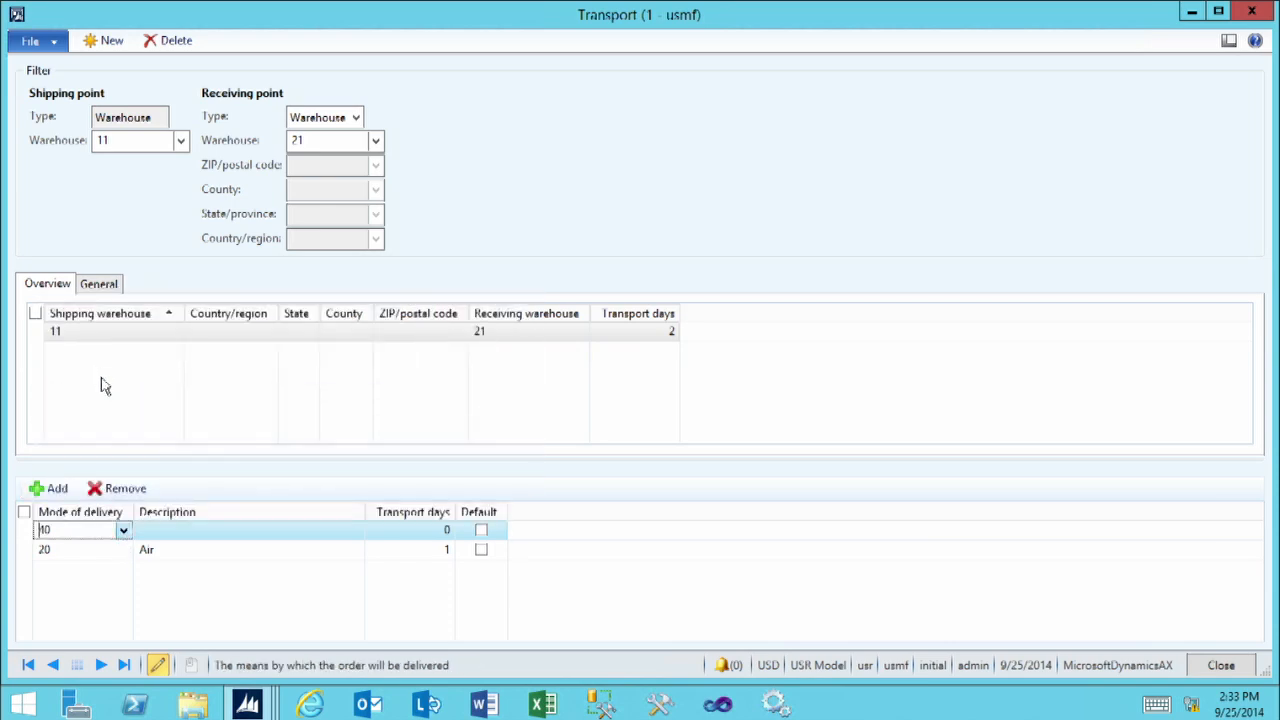
{"action": "left_click", "coordinate": [398, 530]}
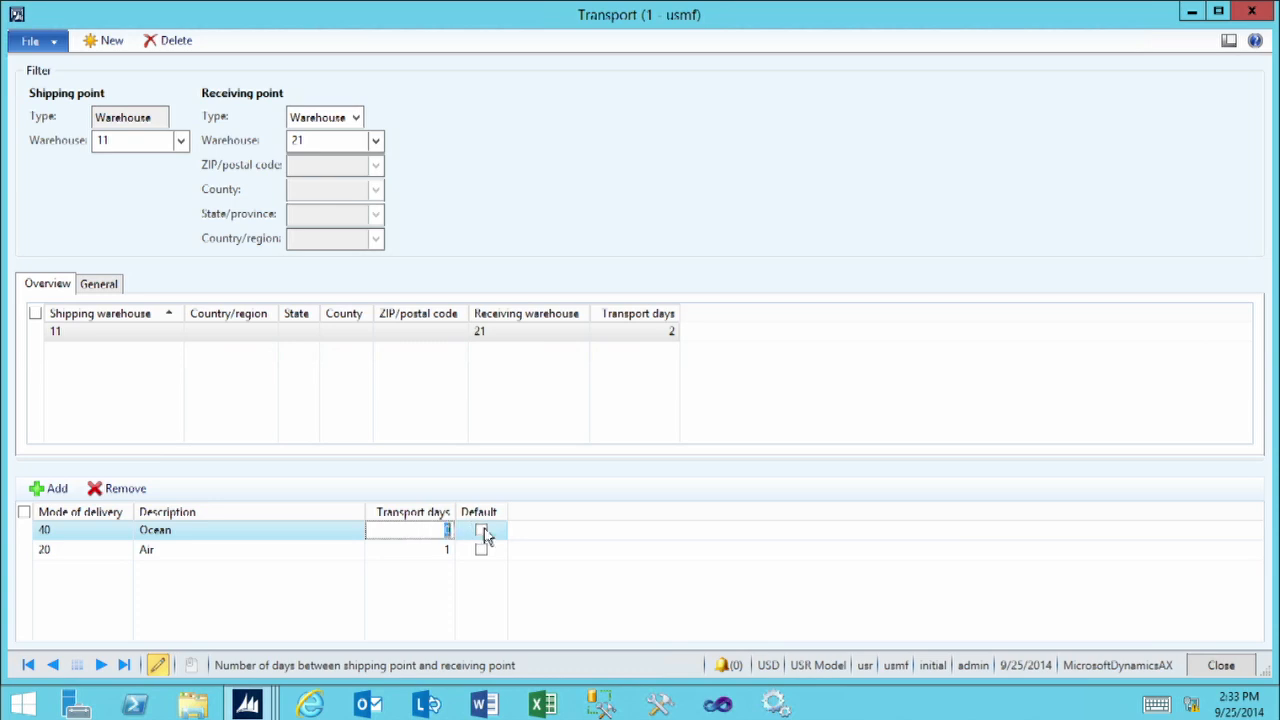
{"action": "type", "text": "5"}
{"action": "left_click", "coordinate": [203, 335]}
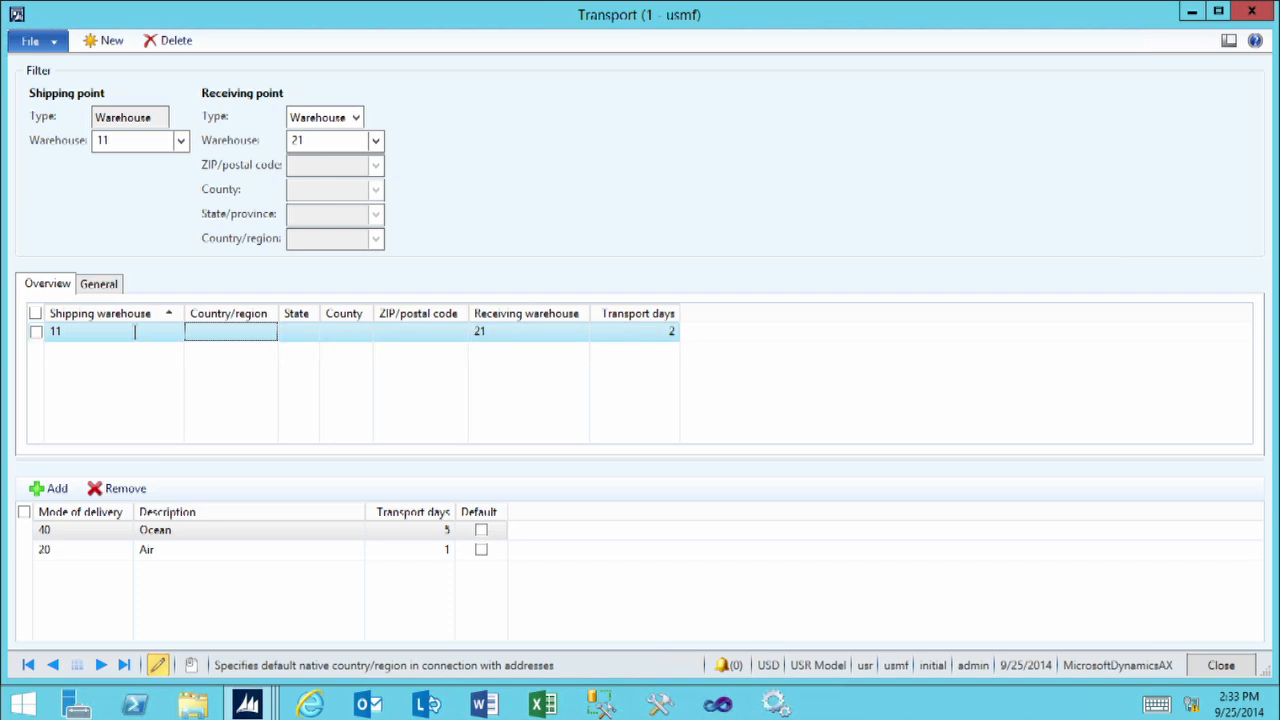
Check the names of the shipping and receiving warehouses on the transport record
{"action": "mouse_move", "coordinate": [135, 331]}
{"action": "mouse_move", "coordinate": [503, 332]}
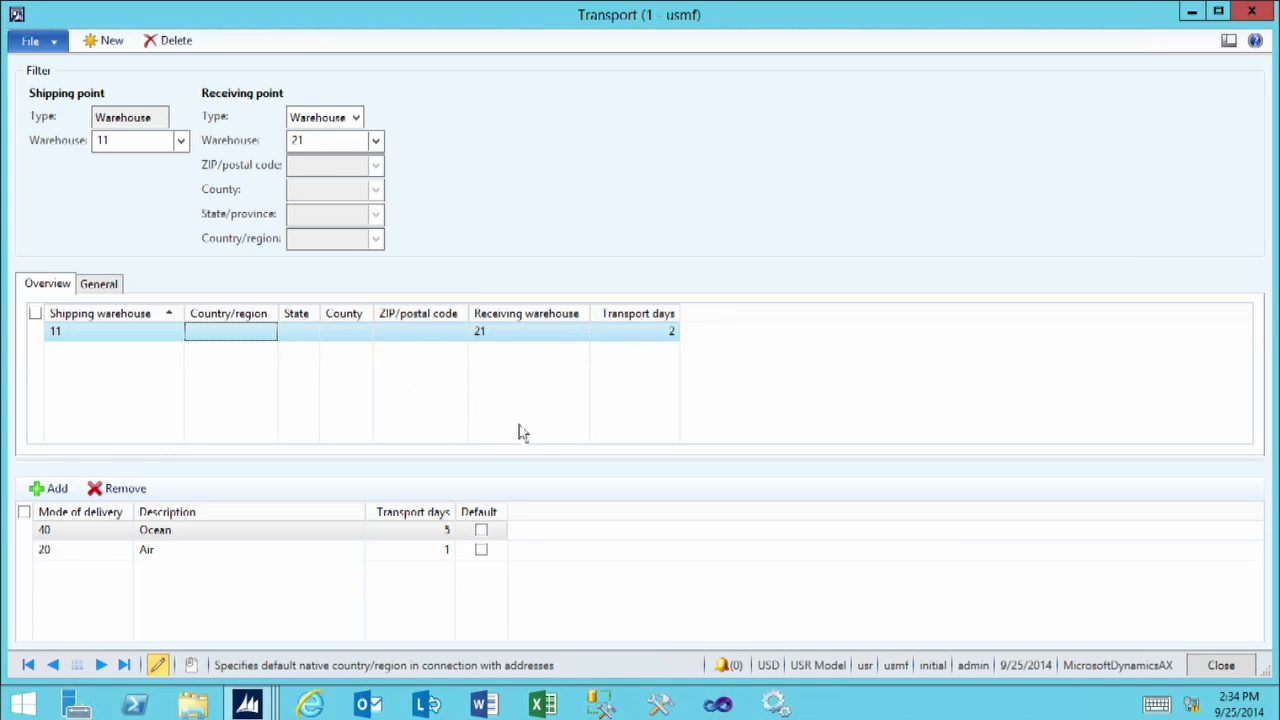
{"action": "left_click", "coordinate": [494, 331]}
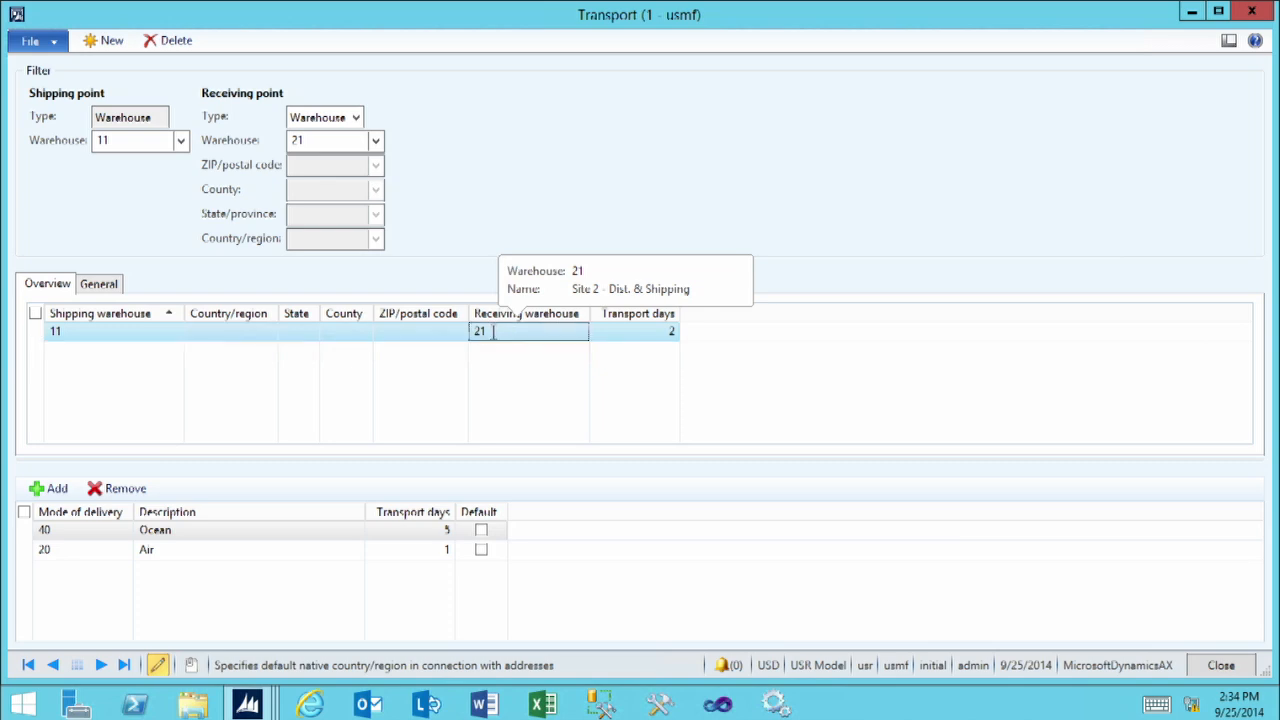
{"action": "mouse_move", "coordinate": [89, 334]}
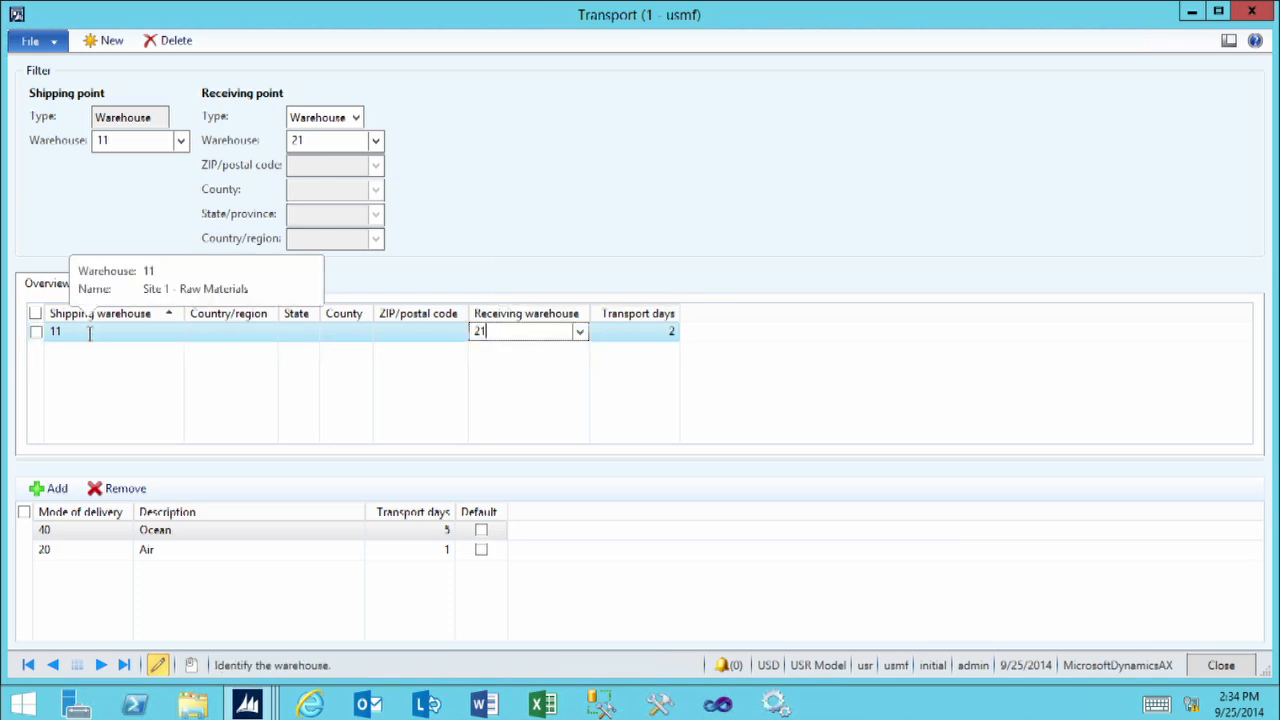